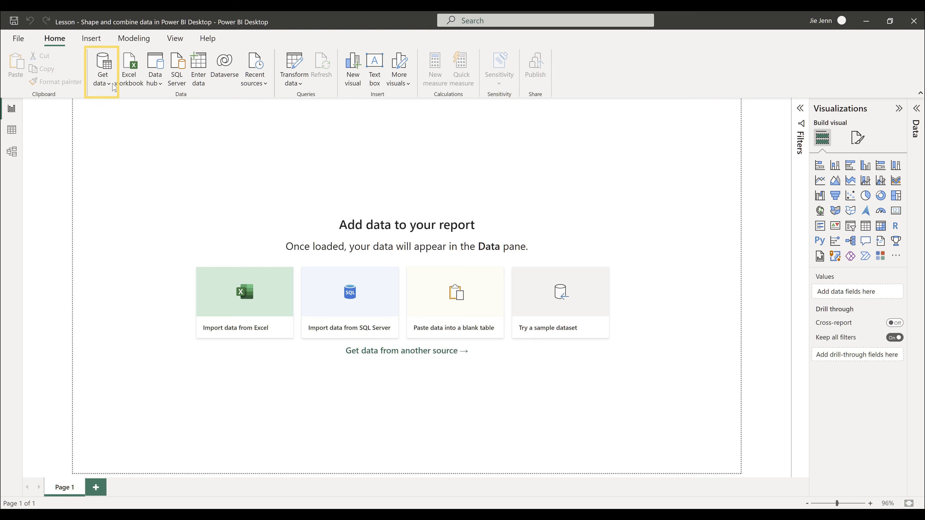
left_click(103, 82)
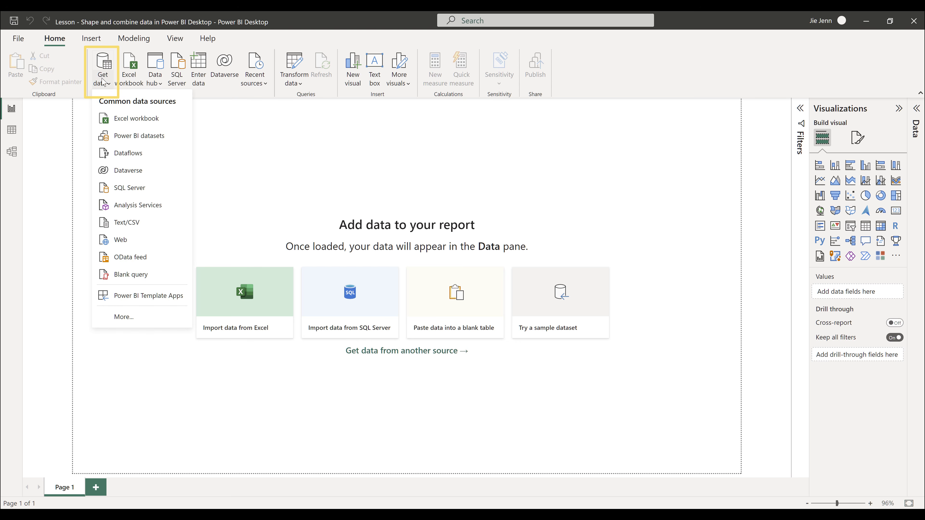
left_click(178, 239)
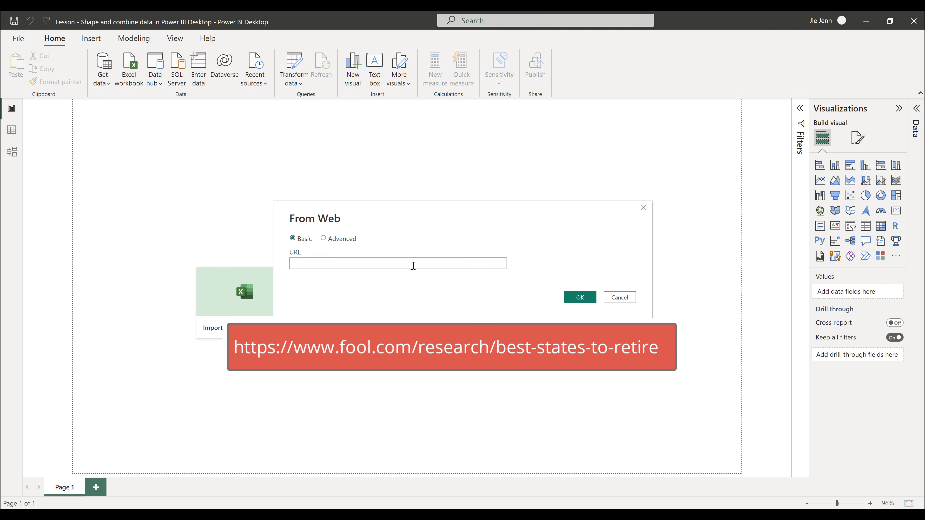
type("https://www.fool.com/research/best-states-to-retire")
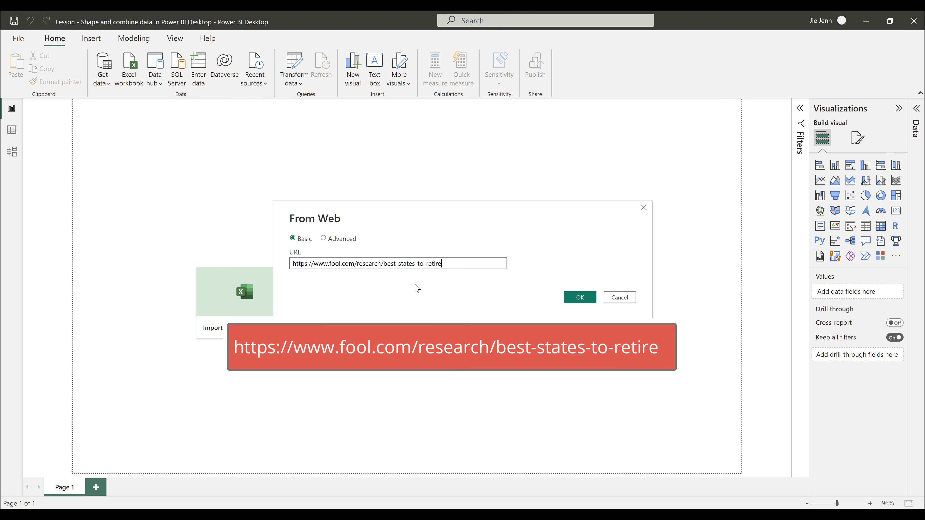
left_click(580, 297)
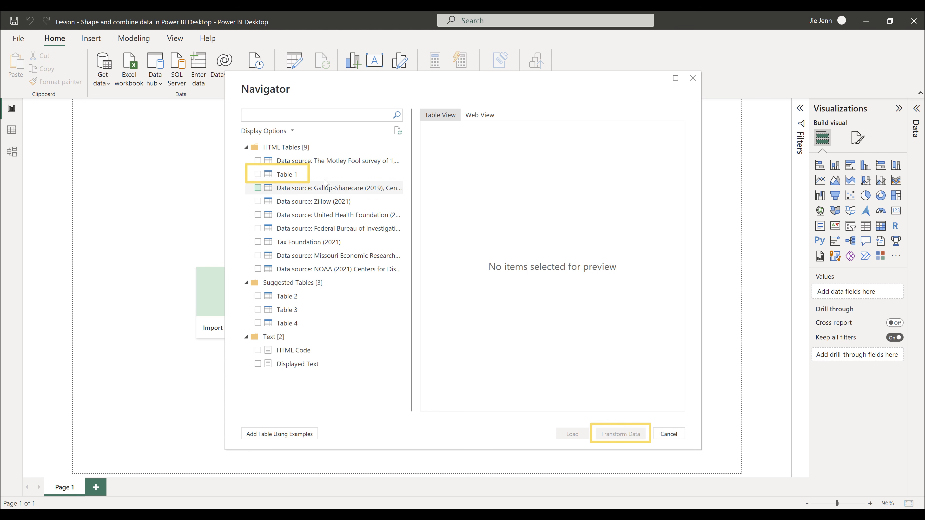
left_click(267, 176)
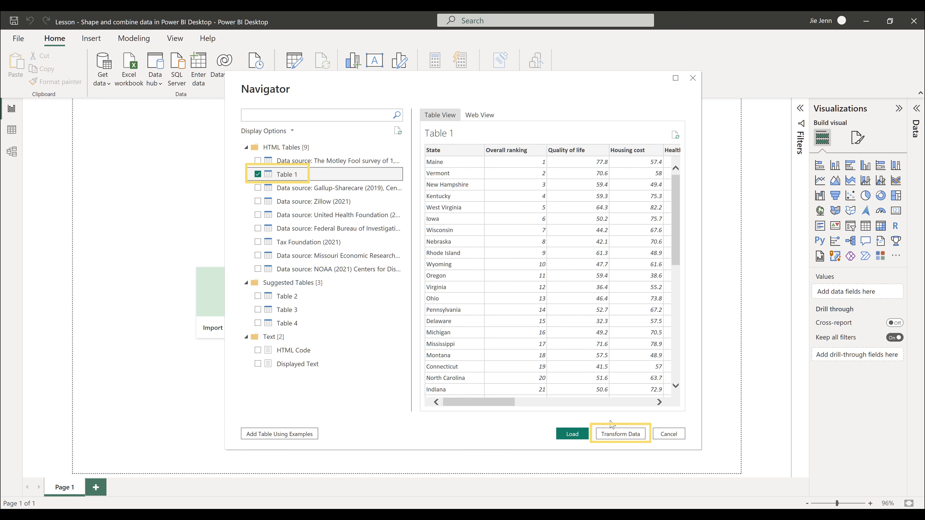
left_click(634, 438)
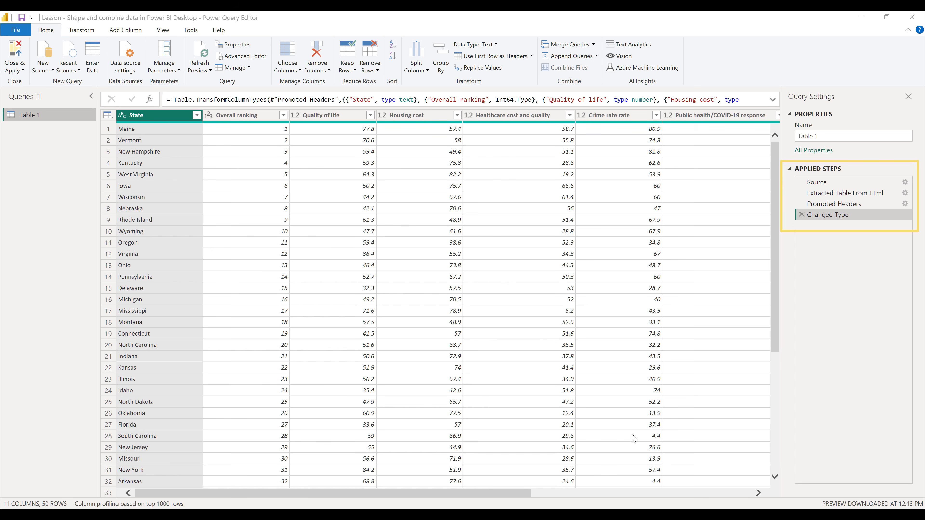
Rename the Table 1 query as Retirement Data.
left_click(857, 138)
key("BackSpace")
key("BackSpace")
key("BackSpace")
key("BackSpace")
key("BackSpace")
key("BackSpace")
key("BackSpace")
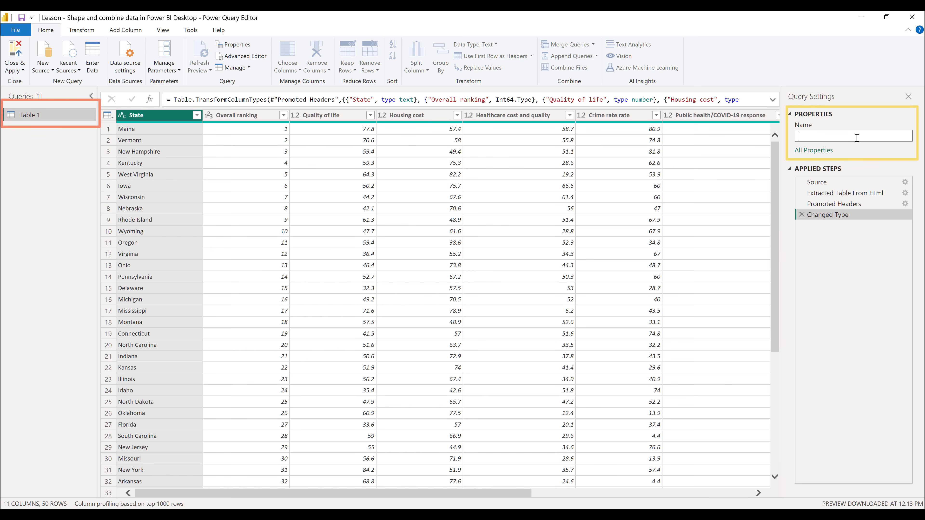
type("Retirement Data")
key("Return")
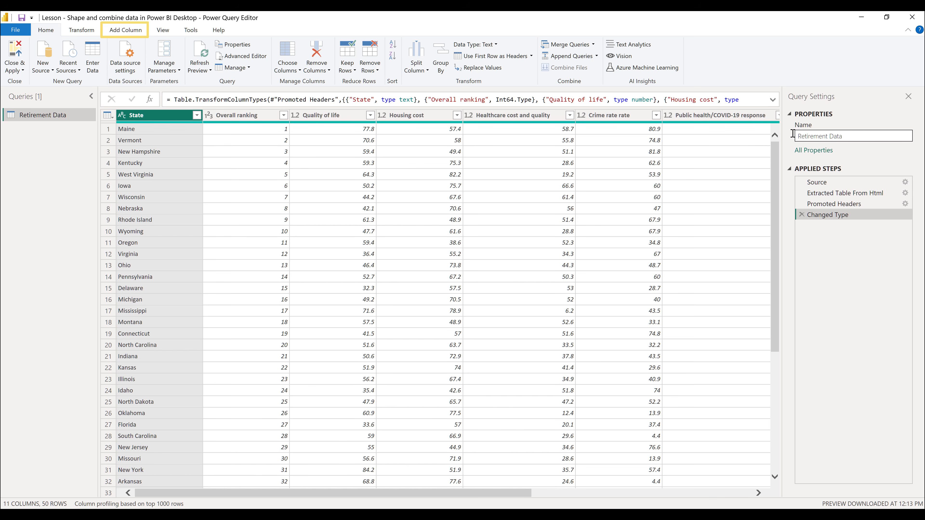
Start a custom column for the Retirement Data query and name it New score.
left_click(142, 32)
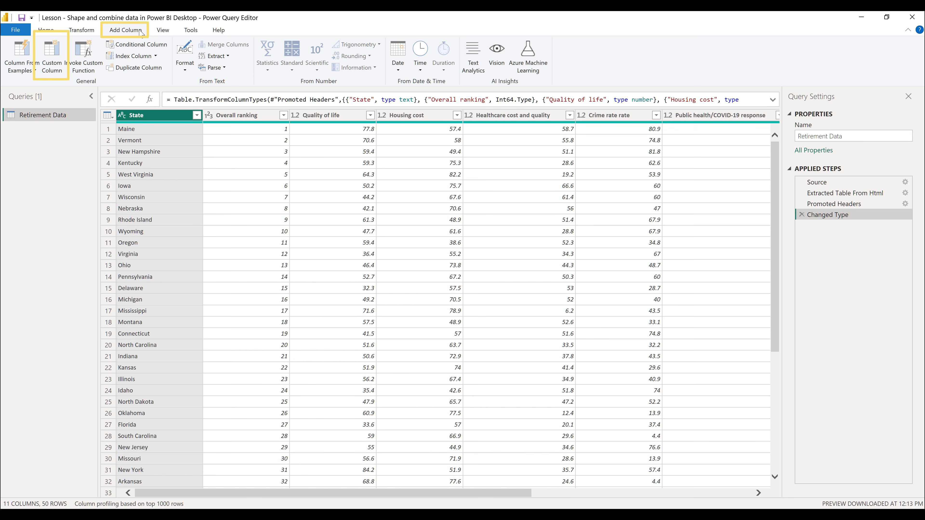
left_click(56, 56)
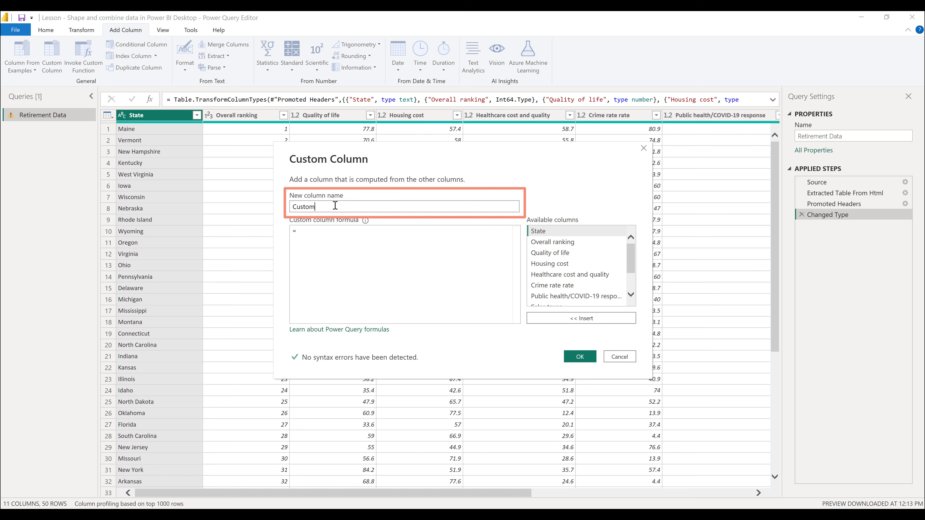
double_click(402, 203)
key("BackSpace")
type("New")
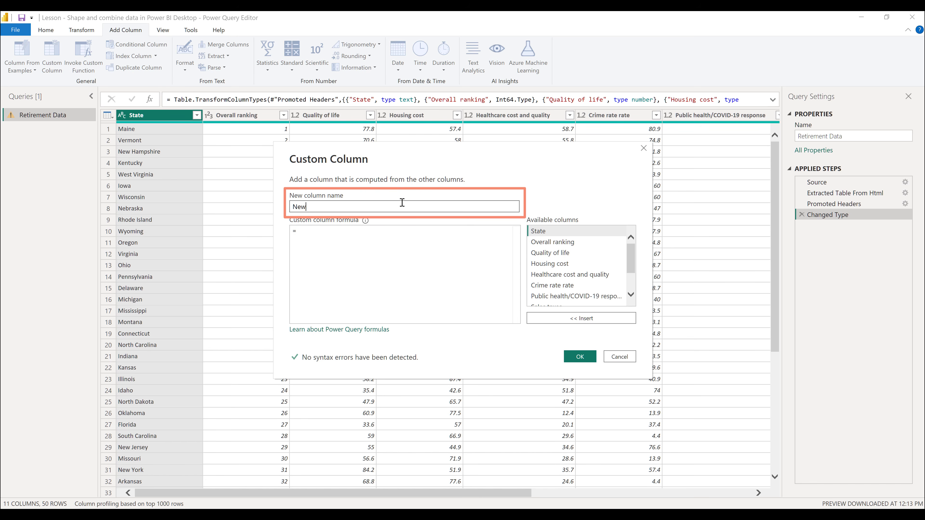
type(" score")
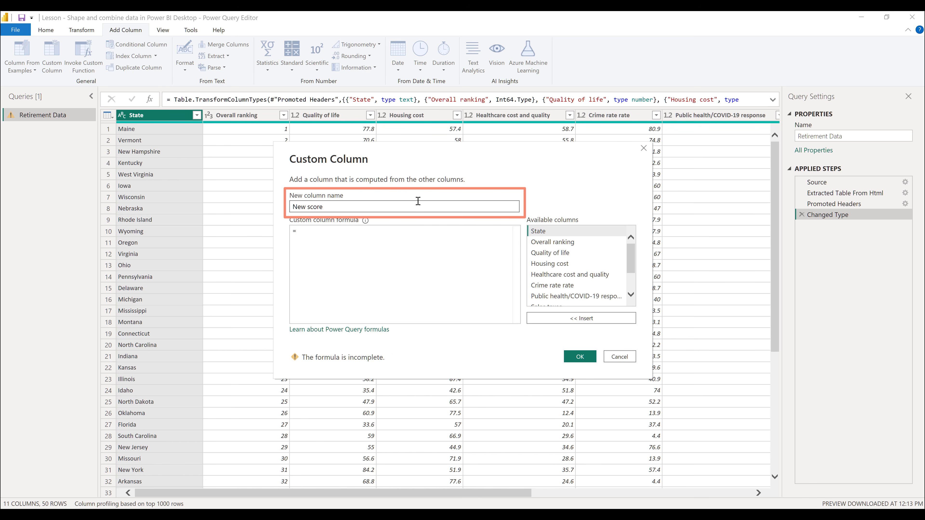
Set the New score formula to the sum of all columns from Quality of life through Weather, divided by 8, and create the column.
left_click(385, 234)
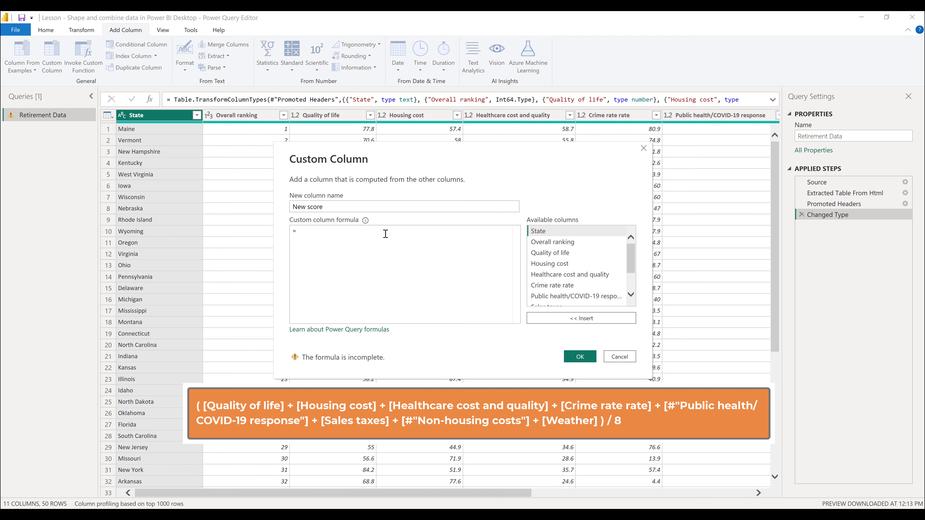
type("( [Quality of life] + [Housing cost] + [Healthcare cost and quality] + [Crime rate rate] + [#\"Public health/COVID-19 response\"] + [Sales taxes] + [#\"Non-housing costs\"] + [Weather] ) / 8")
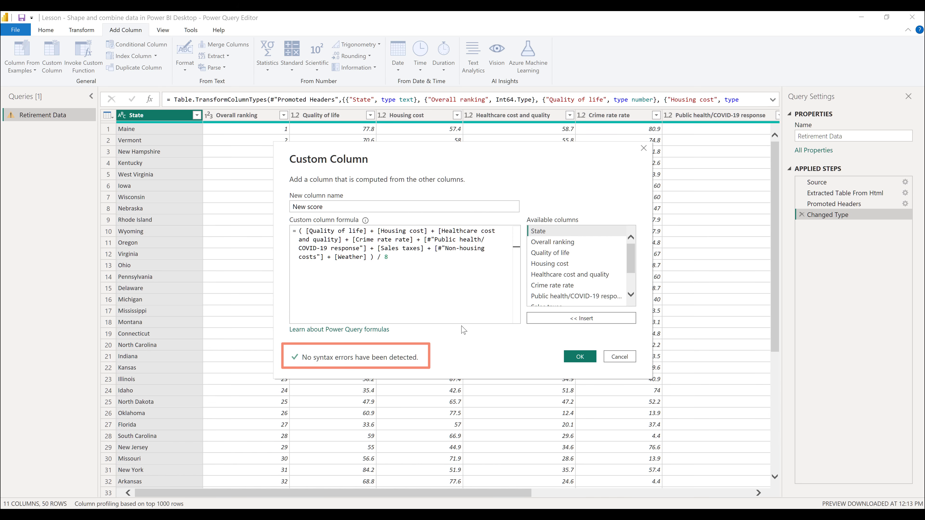
left_click(580, 358)
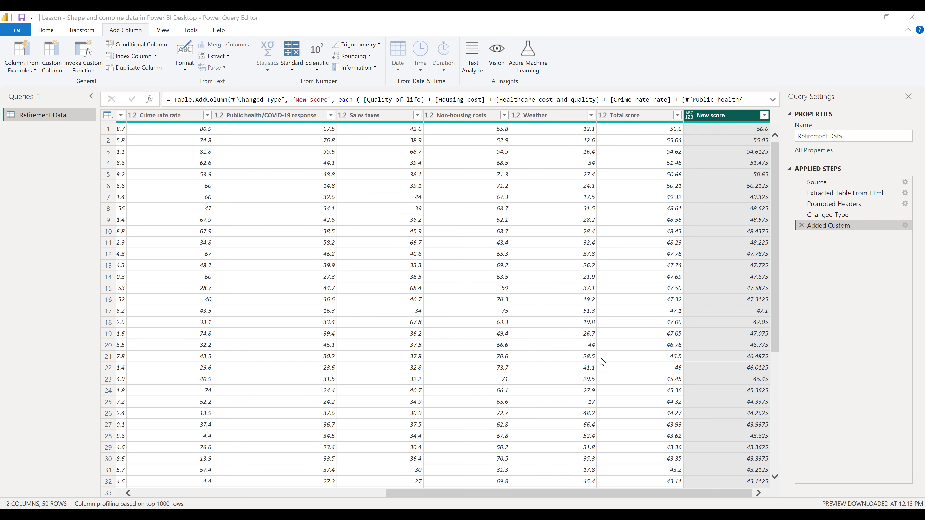
Remove the Weather column and move the resulting Removed Columns step before the Added Custom step.
left_click(554, 119)
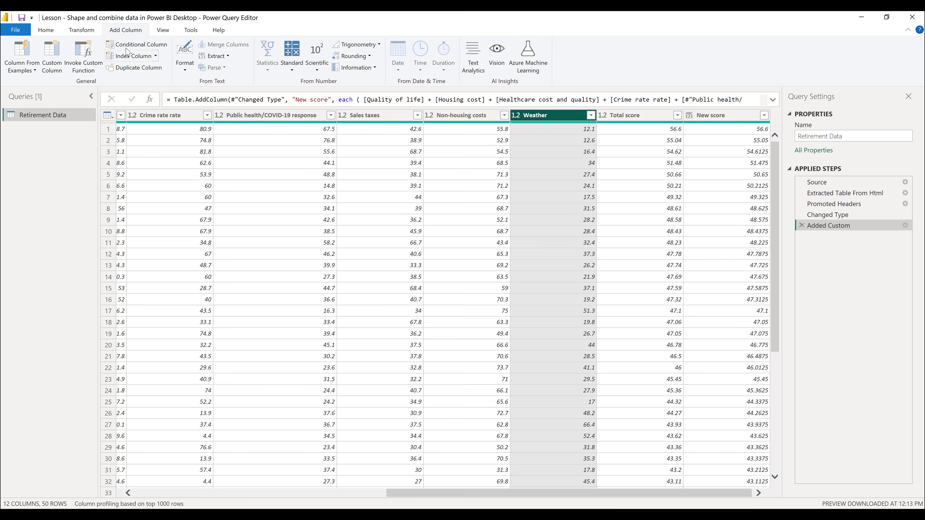
left_click(45, 30)
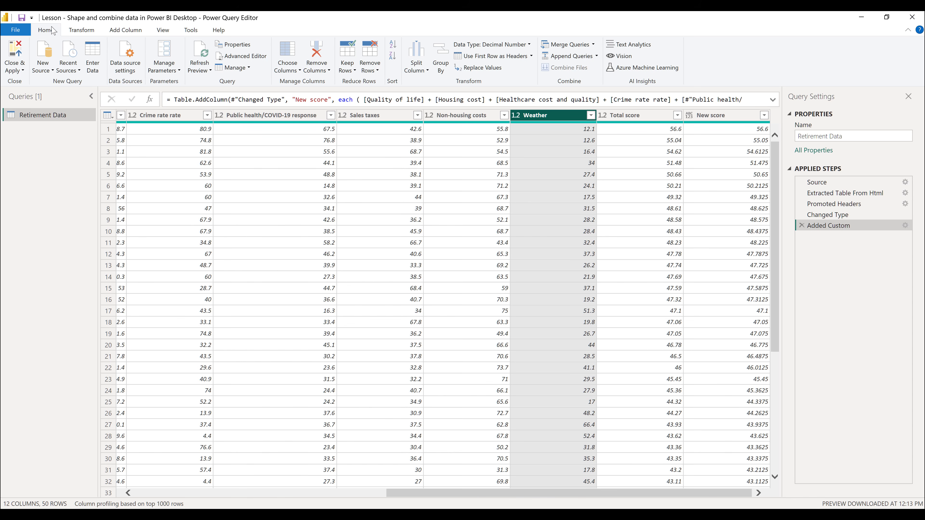
left_click(319, 58)
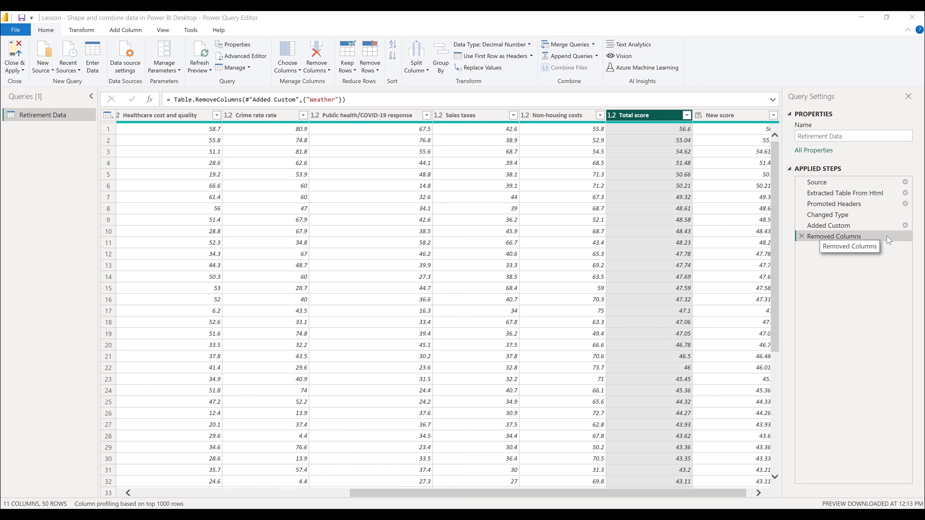
right_click(859, 235)
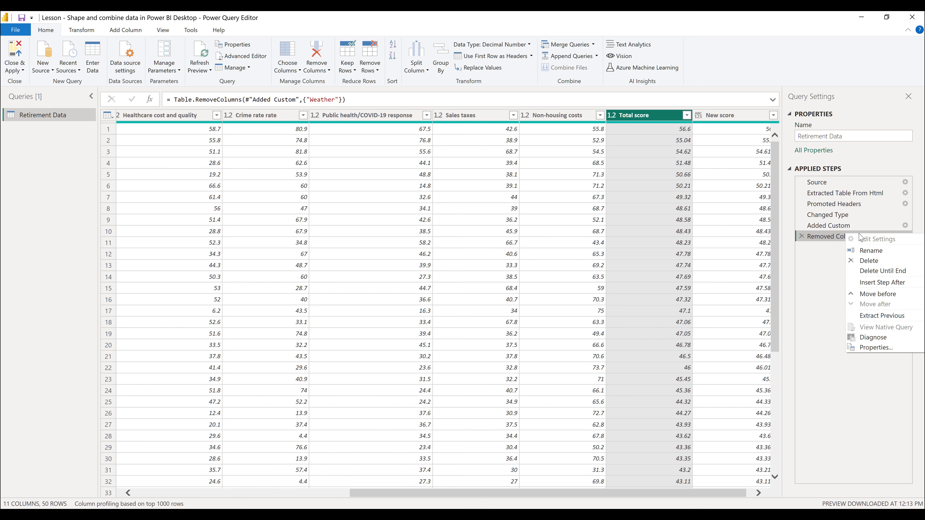
left_click(908, 295)
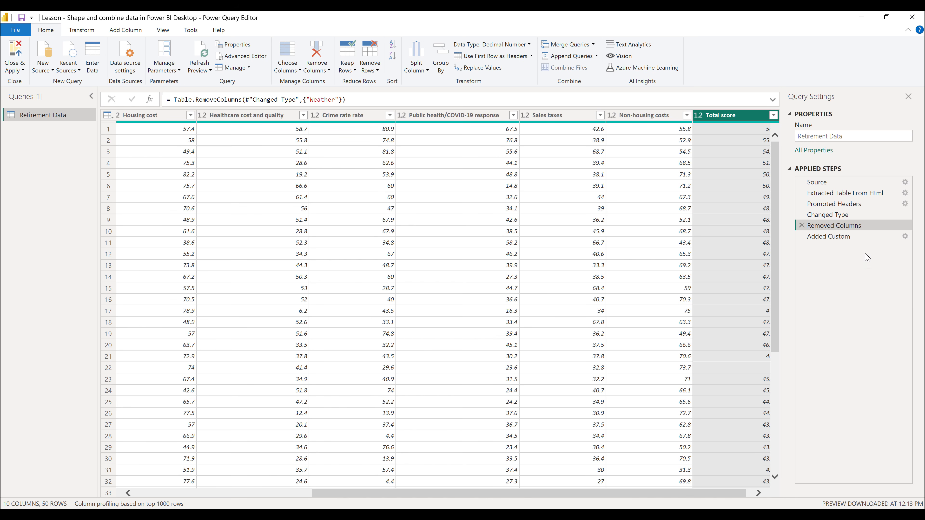
Inspect the first row's New score value at the Added Custom step and enlarge its details pane.
left_click(868, 239)
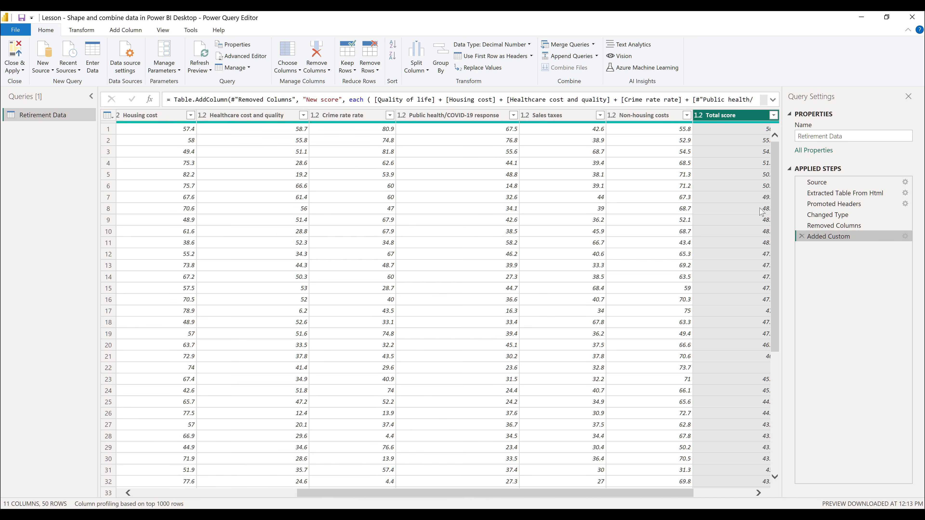
left_click(733, 120)
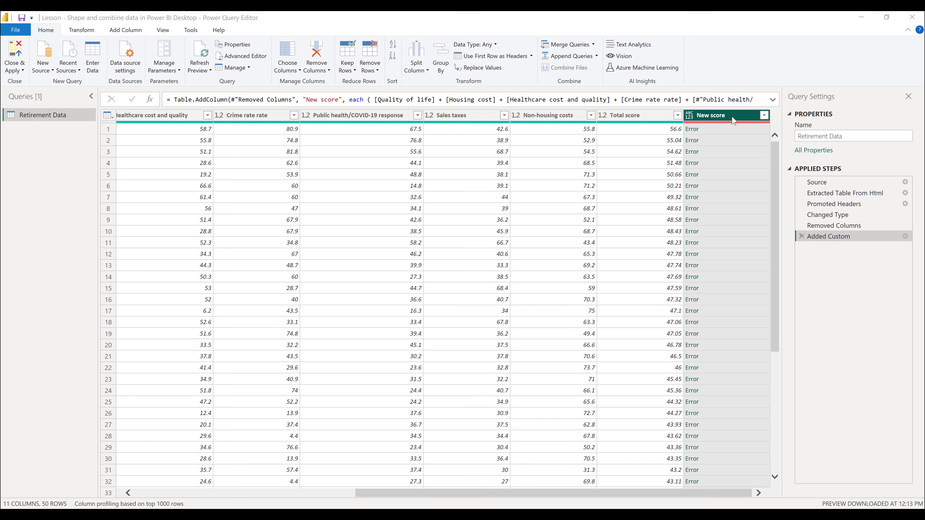
left_click(738, 132)
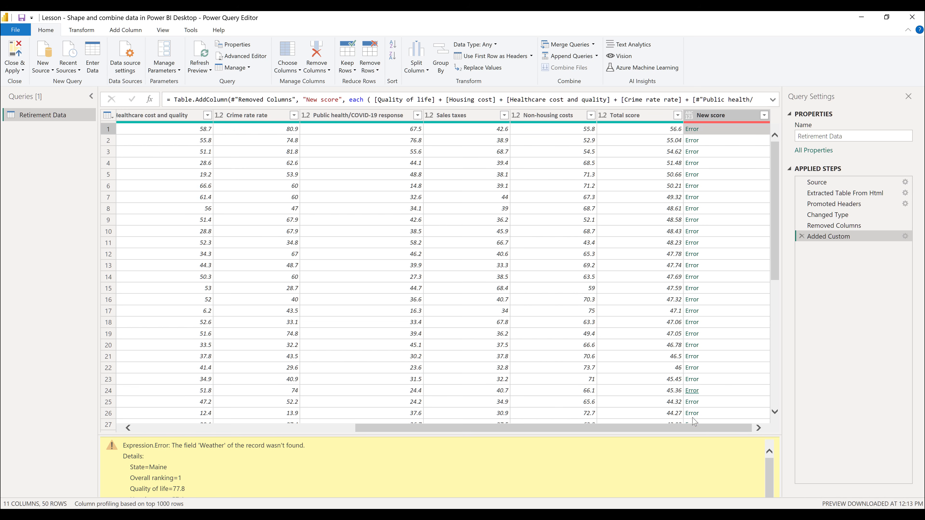
left_click_drag(698, 435, 703, 354)
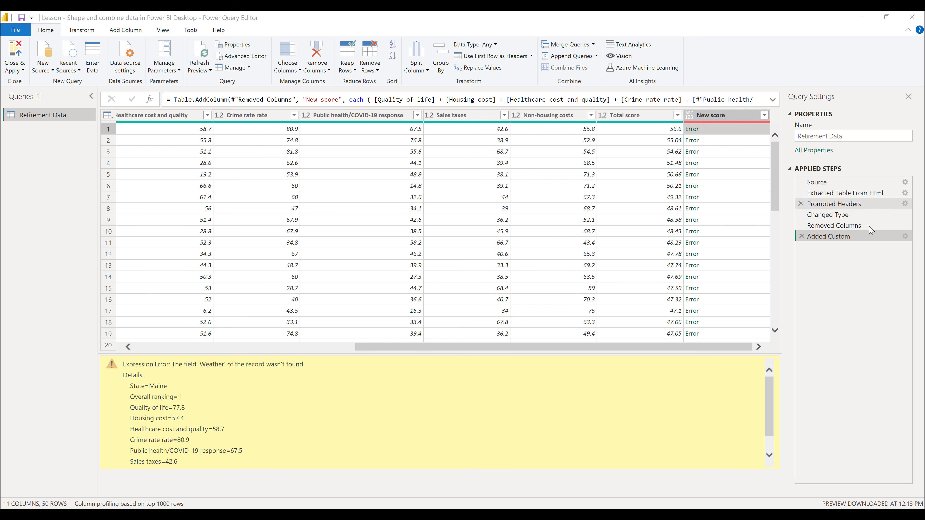
Edit the Added Custom step's formula to drop the + [Weather] term and divide the sum by 7.
right_click(870, 237)
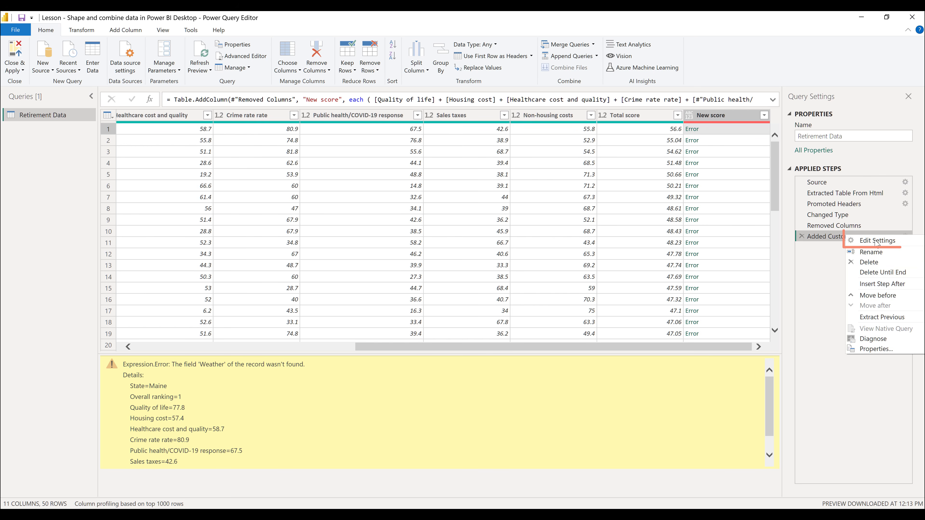
left_click(901, 248)
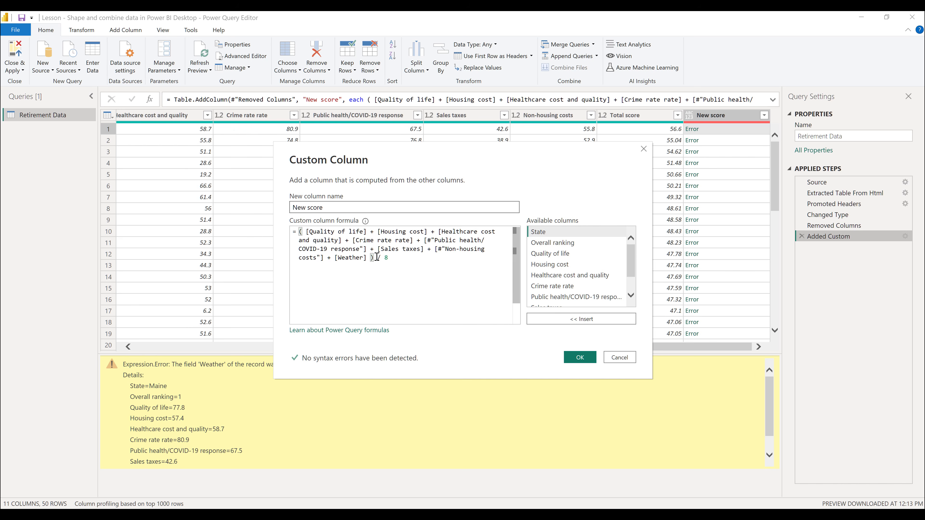
left_click_drag(370, 258, 324, 258)
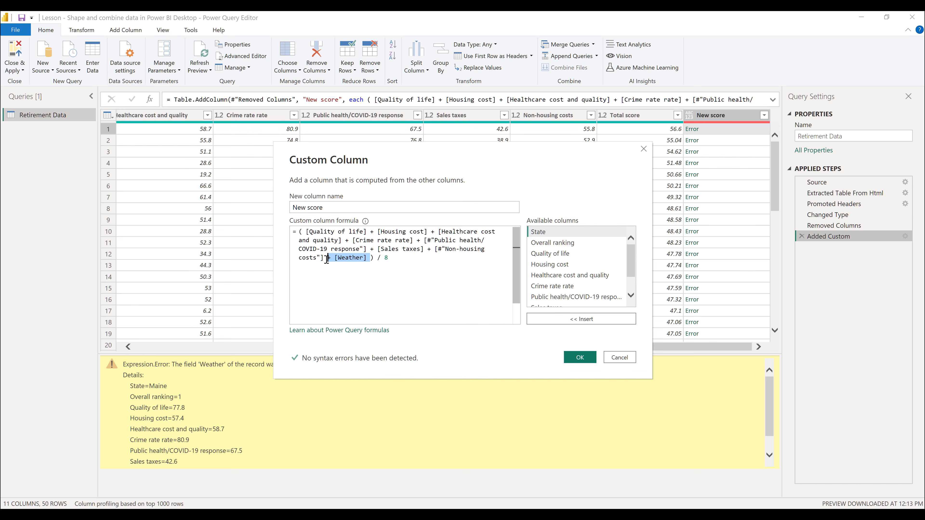
key("Delete")
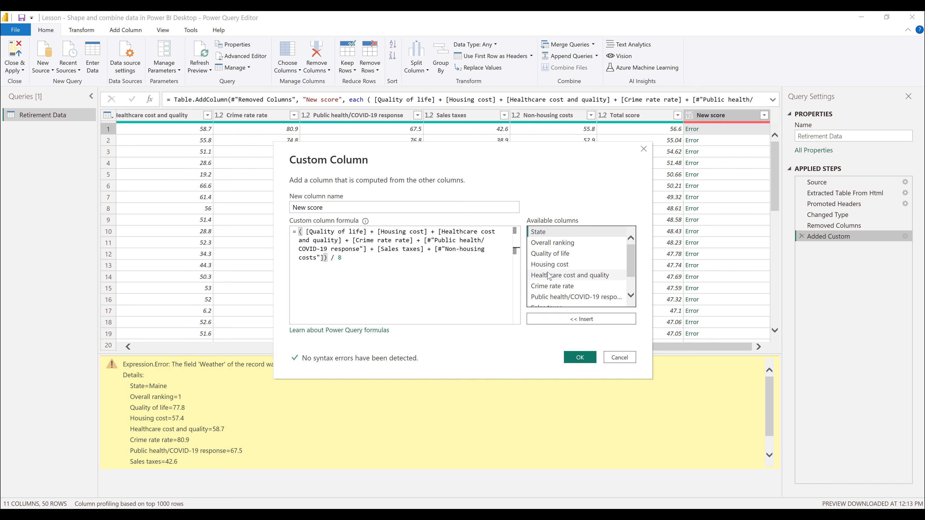
key("End")
key("BackSpace")
type("7")
left_click(594, 360)
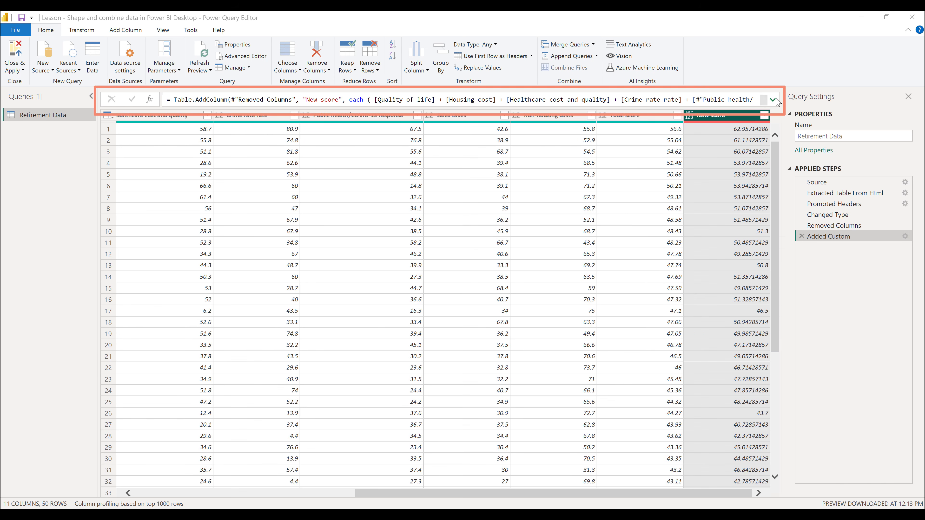
Check the full Added Custom formula and sort the table by New score in descending order.
left_click(773, 100)
left_click(773, 100)
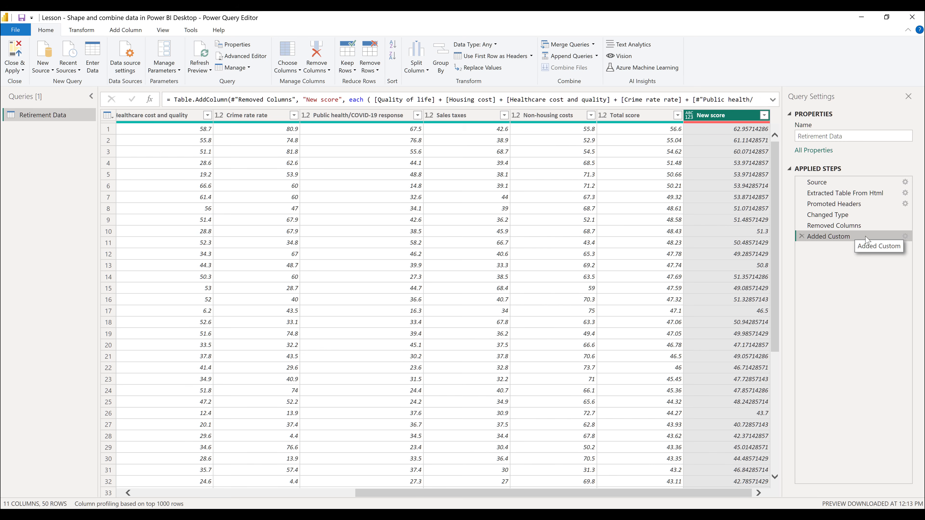
left_click(764, 116)
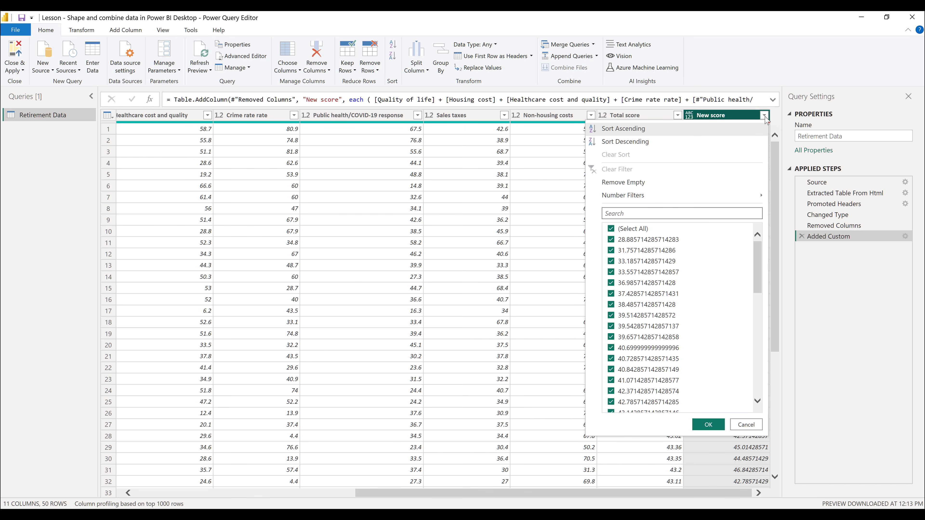
left_click(654, 143)
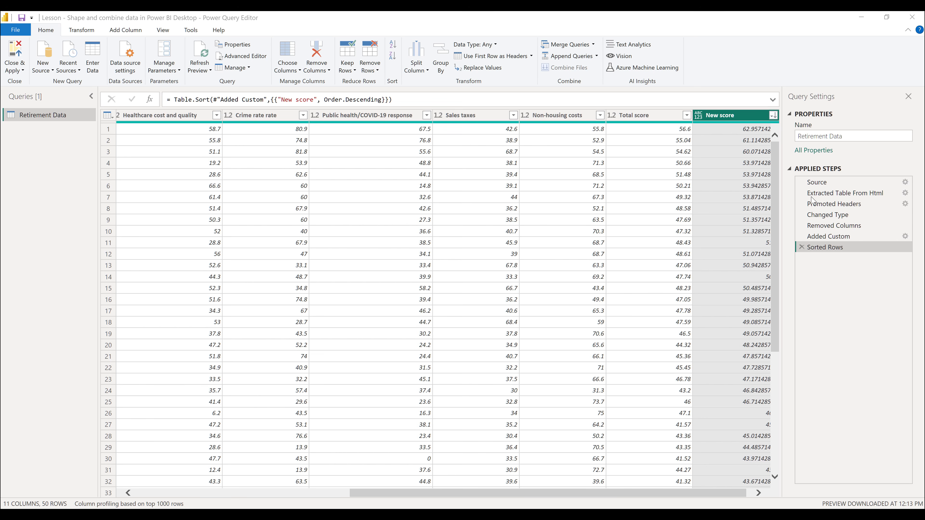
Insert a value replacement after the Removed Columns step that changes Oregon's Housing cost to 100.0, then return to the Sorted Rows step.
left_click(850, 225)
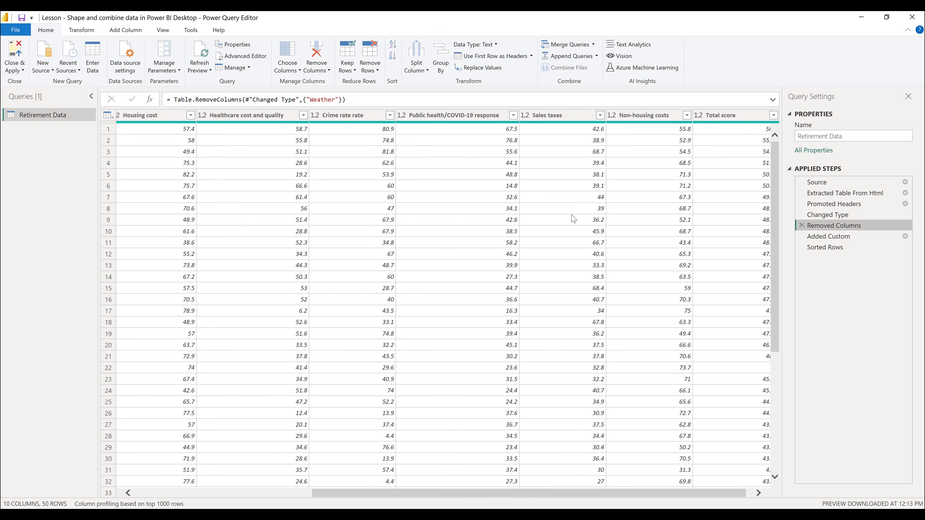
scroll(568, 224, "left", 5)
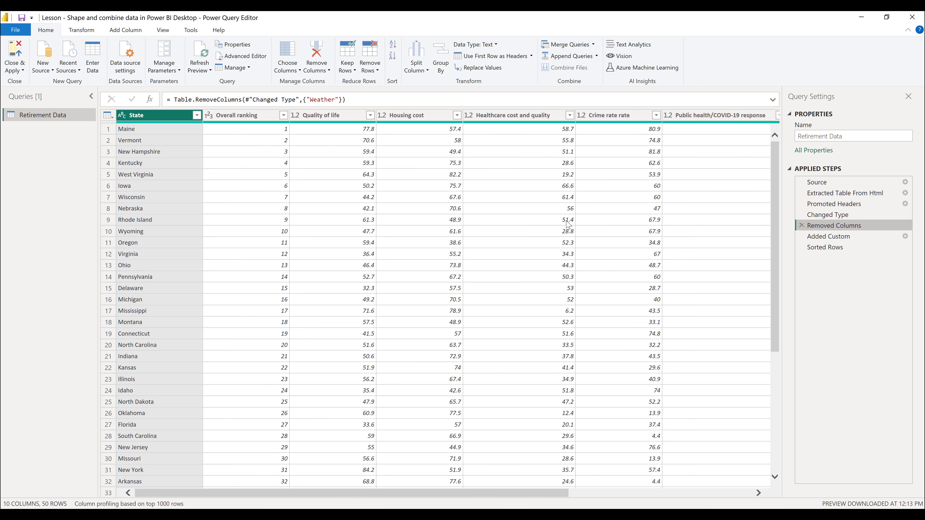
left_click(454, 247)
right_click(453, 247)
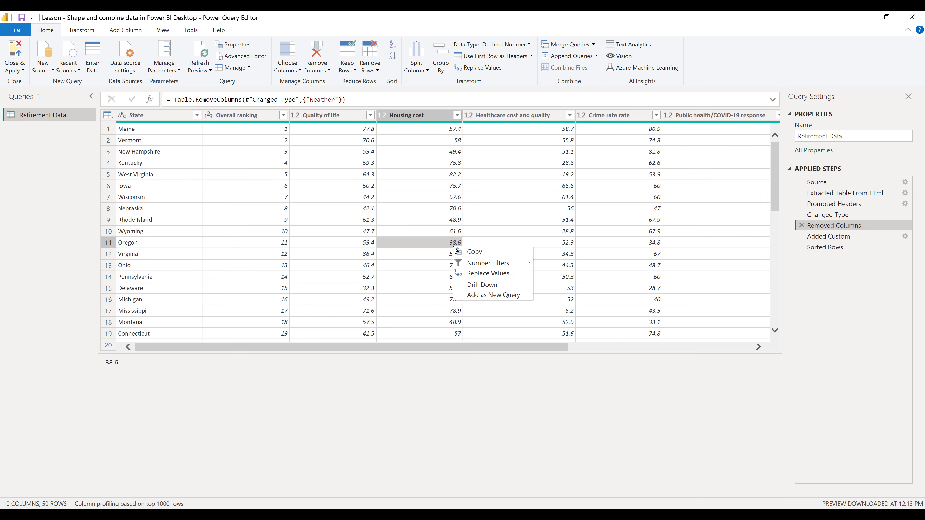
left_click(521, 274)
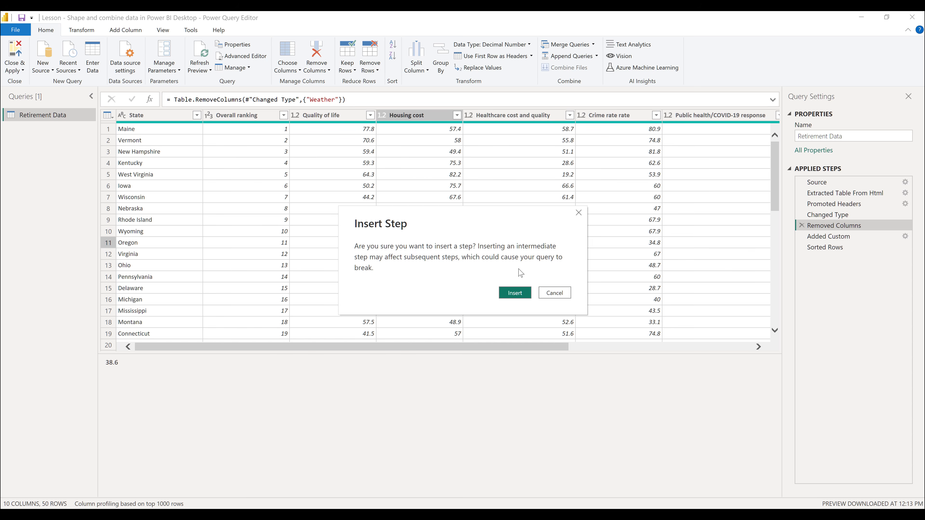
left_click(521, 294)
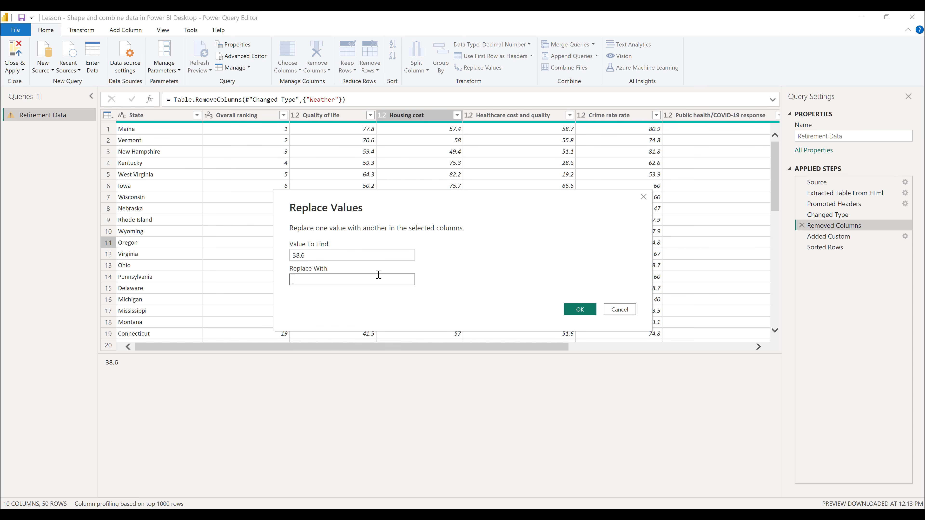
type("100.0")
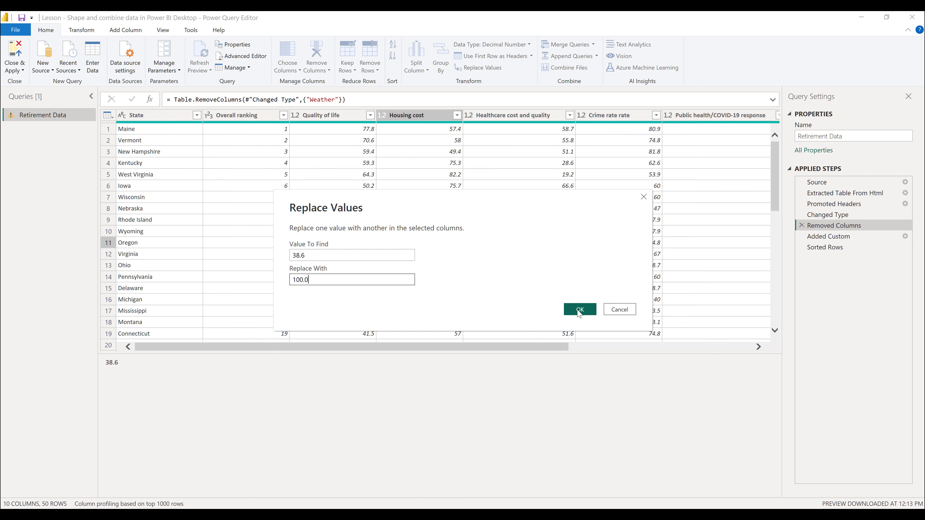
left_click(580, 310)
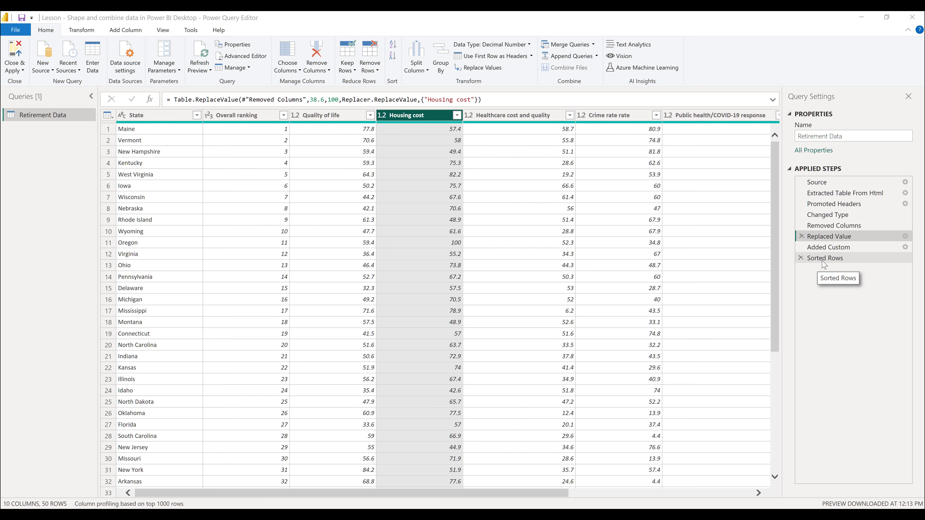
left_click(834, 260)
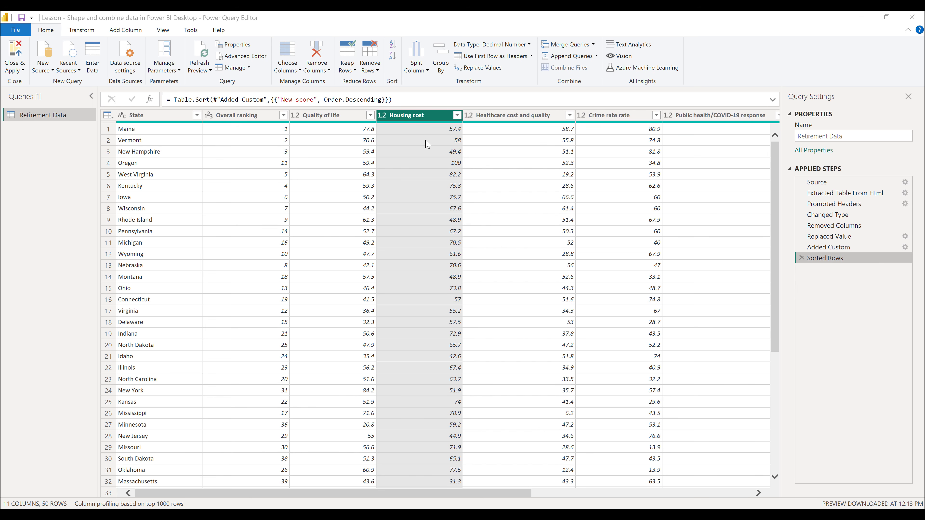
left_click(52, 70)
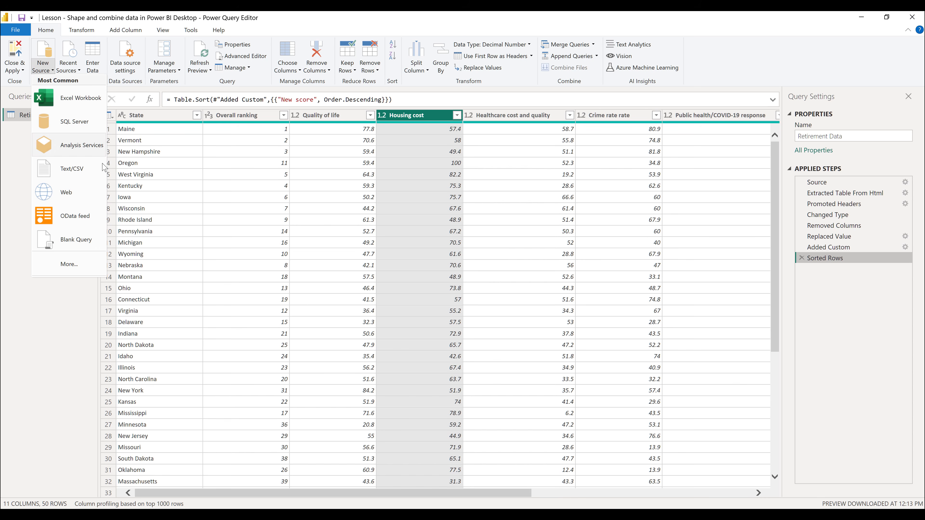
left_click(102, 196)
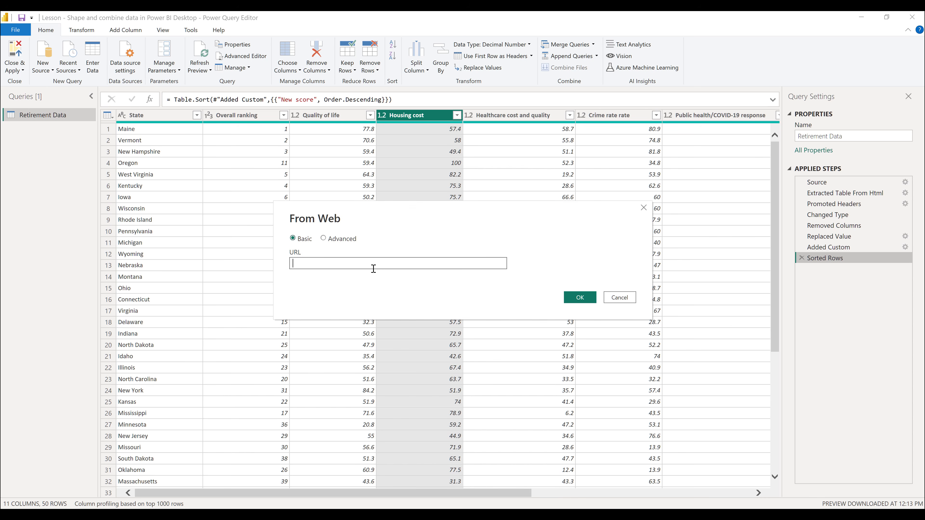
type("https://en.wikipedia.org/wiki/List_of_U.S._state_and_territory_abbreviations")
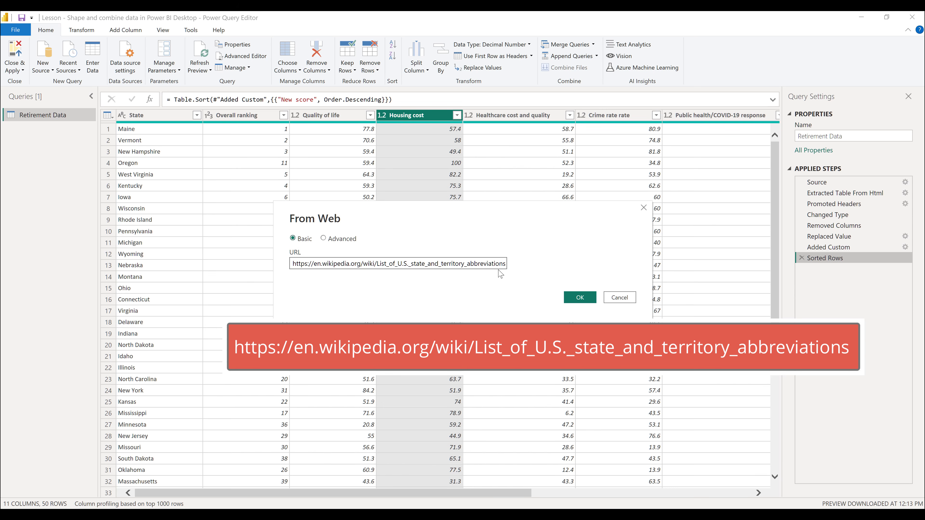
left_click(583, 296)
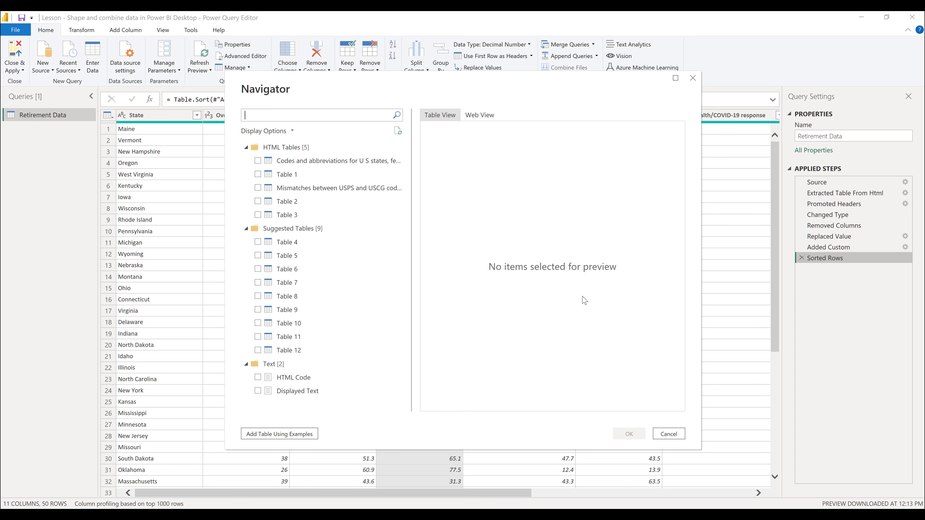
left_click(258, 162)
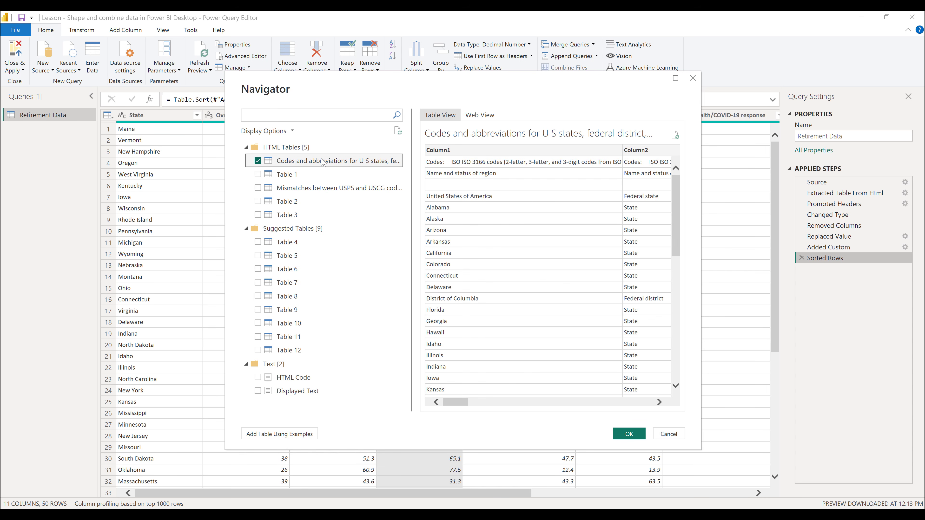
left_click(637, 437)
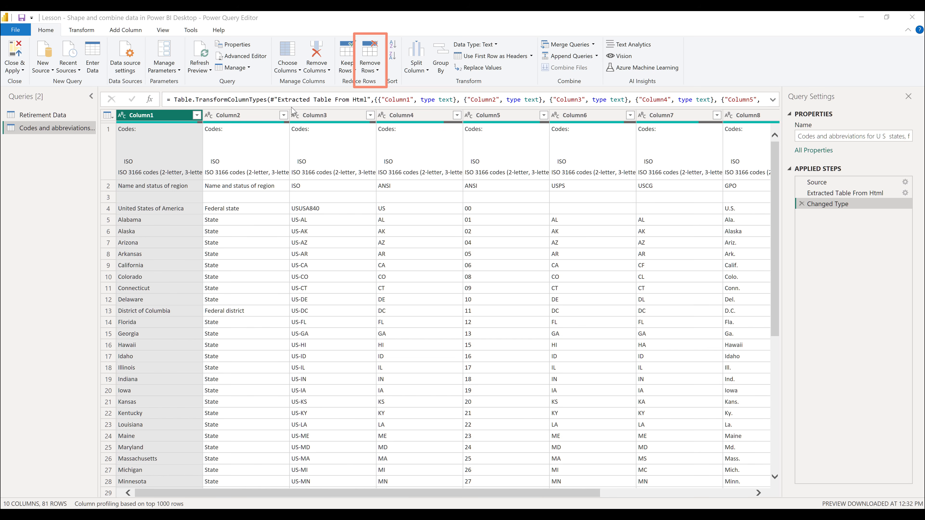
Remove the top 1 row from the Codes and abbreviations table and use its first remaining row as headers.
left_click(370, 57)
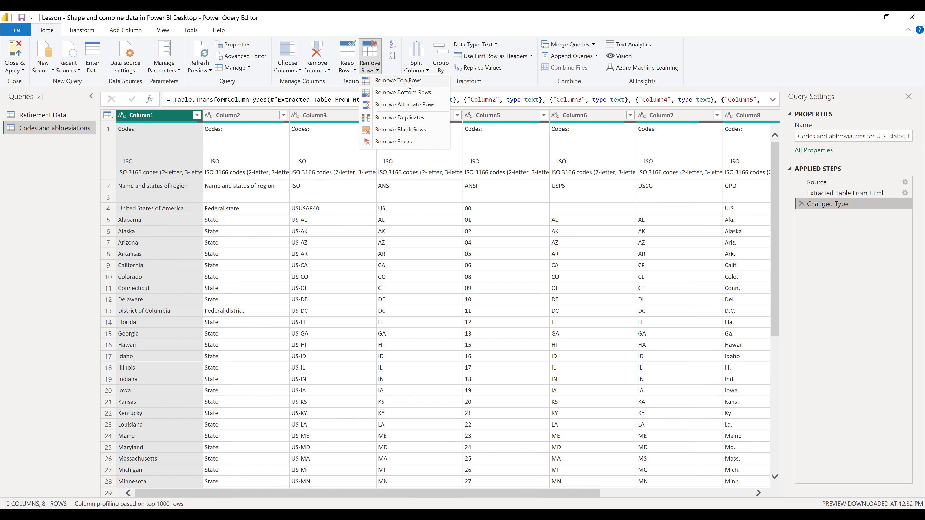
left_click(429, 83)
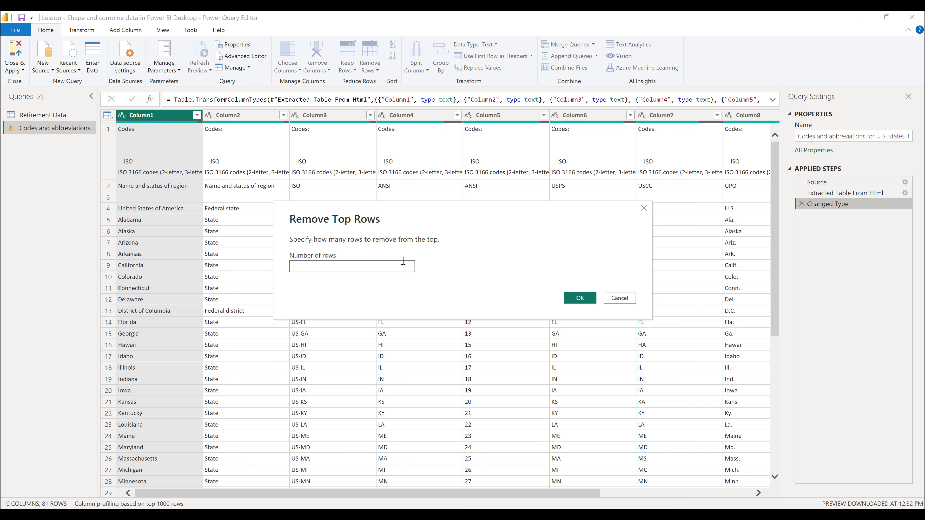
type("1")
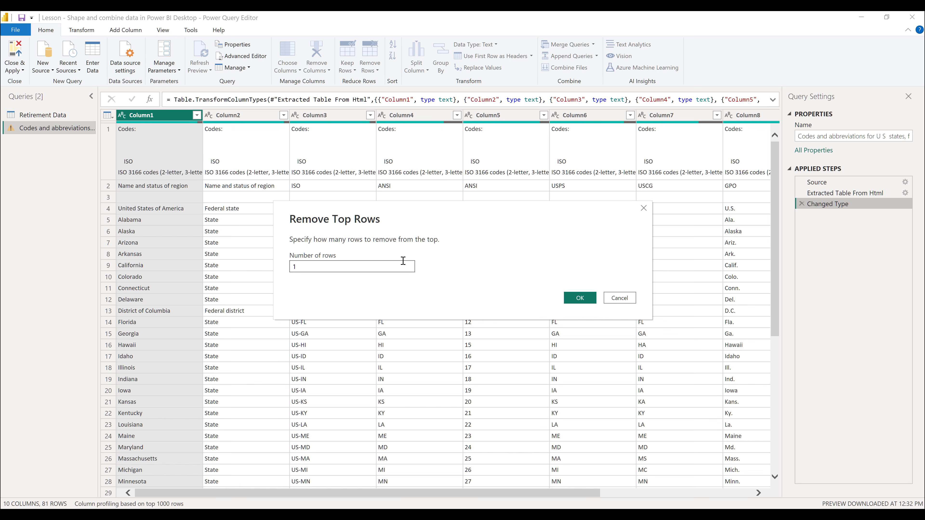
left_click(579, 301)
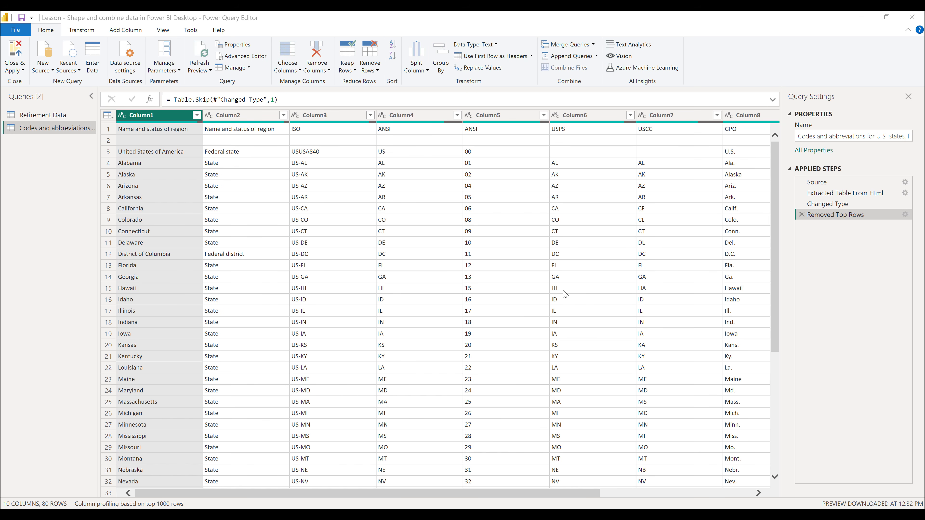
left_click(519, 59)
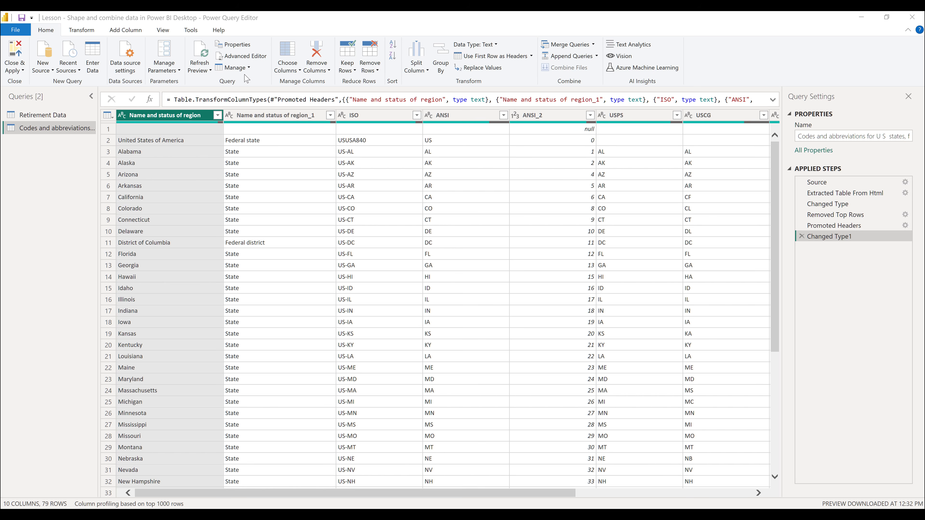
Filter the Name and status of region_1 column to keep only the State rows.
left_click(285, 116)
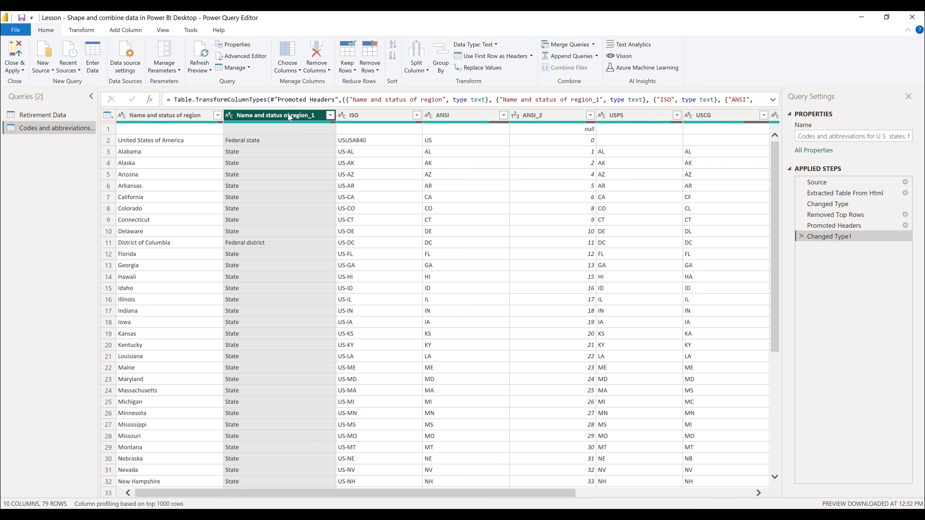
left_click(331, 116)
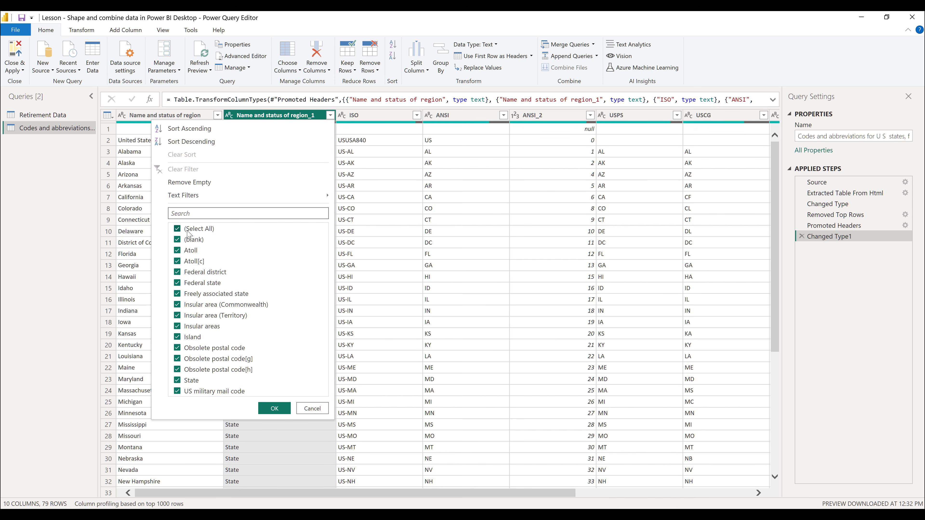
left_click(178, 230)
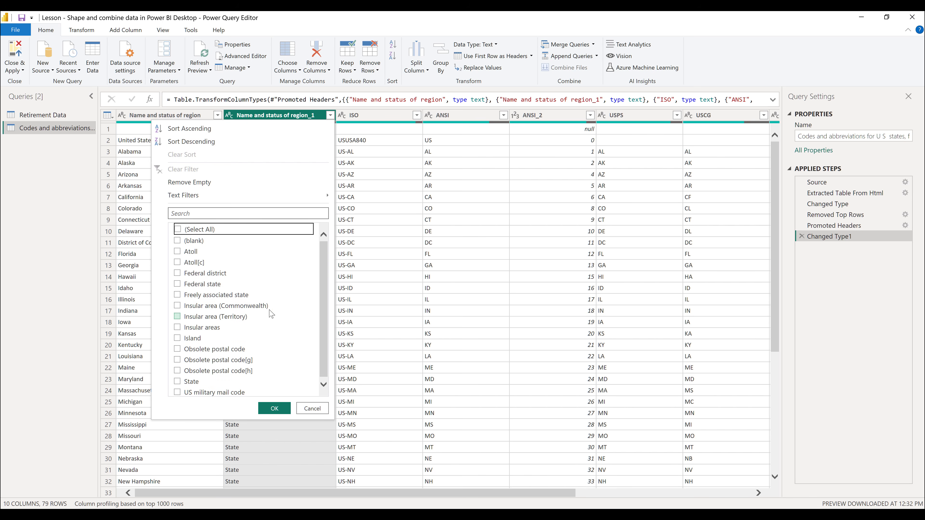
left_click(179, 382)
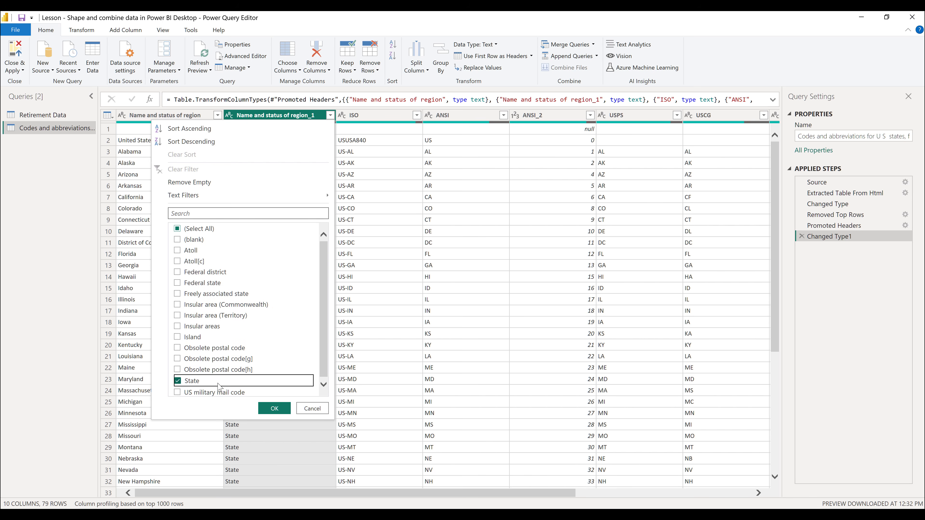
left_click(286, 408)
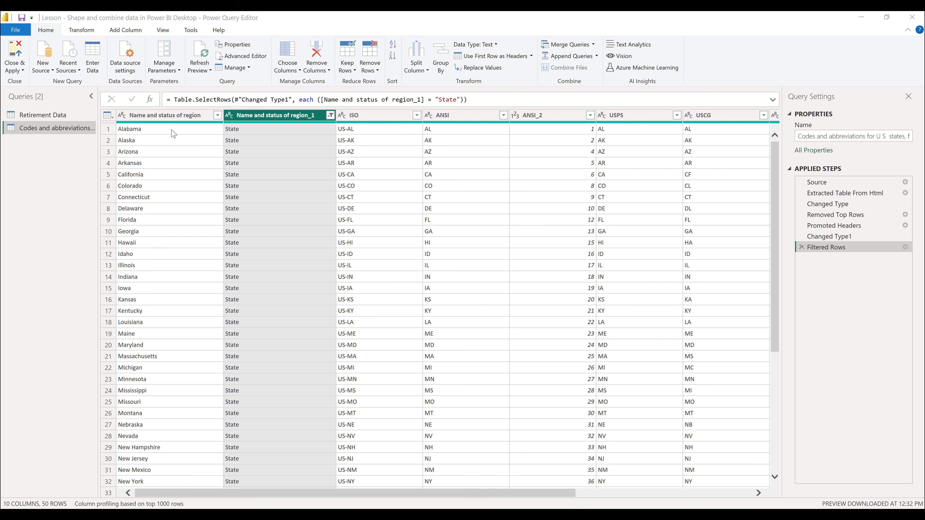
Keep only the Name and status of region and ANSI columns, removing all other columns.
left_click(172, 118)
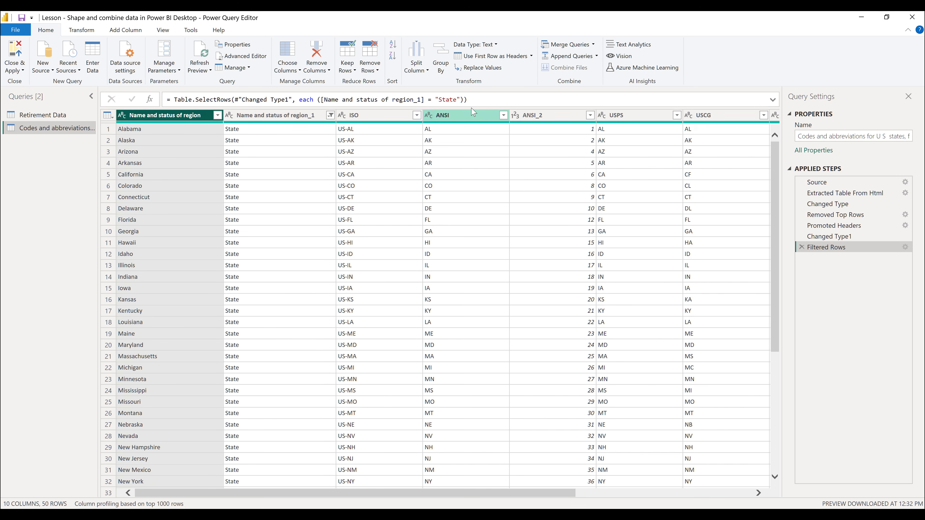
left_click(476, 114)
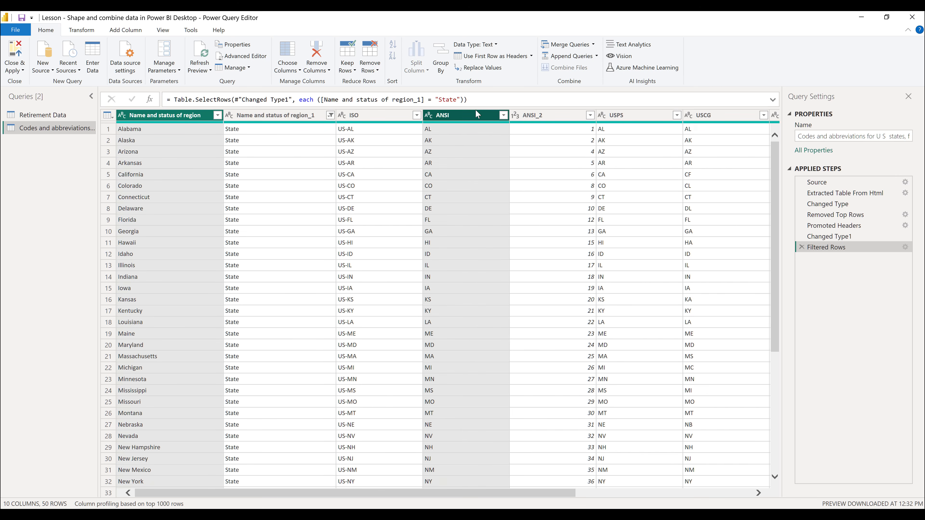
left_click(330, 73)
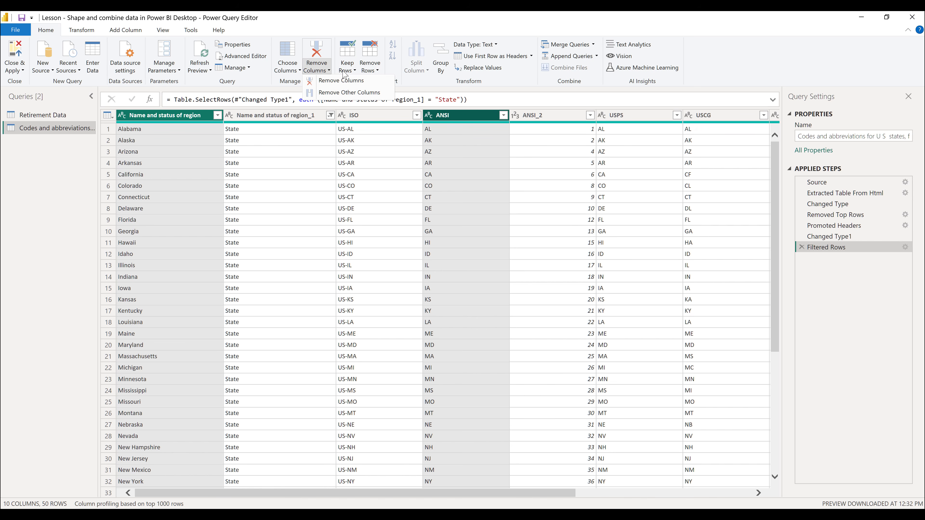
left_click(389, 94)
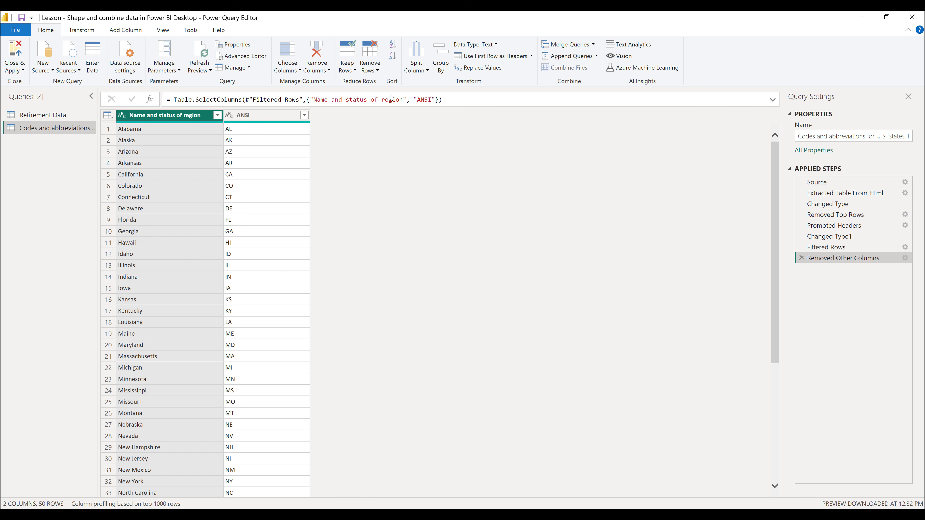
Rename the Name and status of region column to State Name and the ANSI column to State Code.
left_click(83, 32)
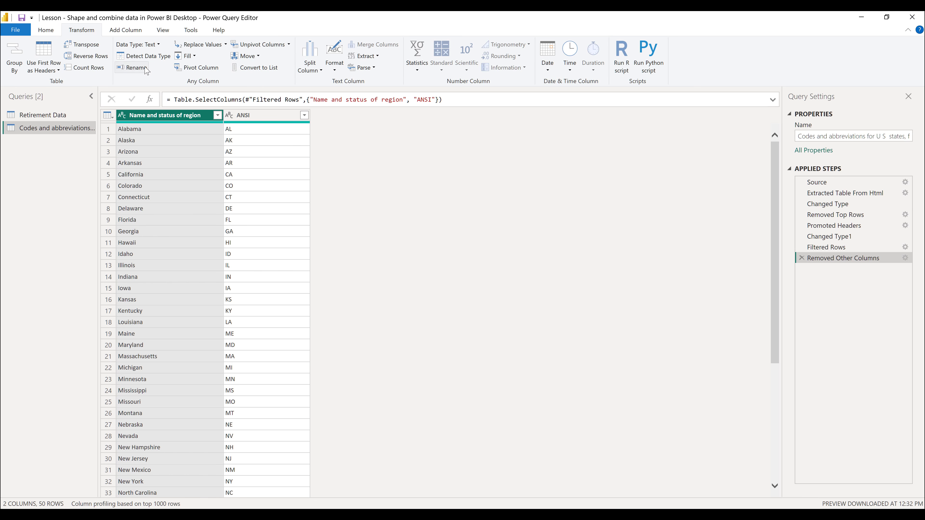
left_click(134, 68)
type("State")
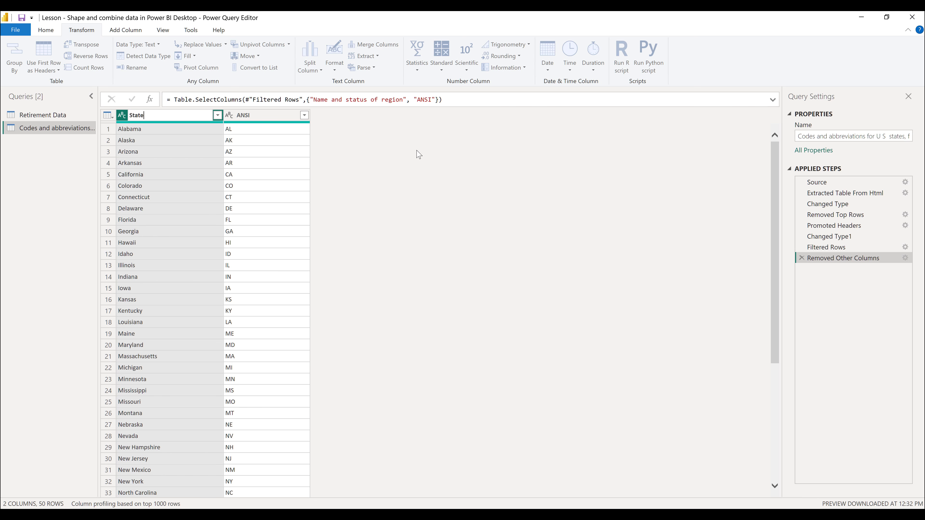
type(" Name")
key("Return")
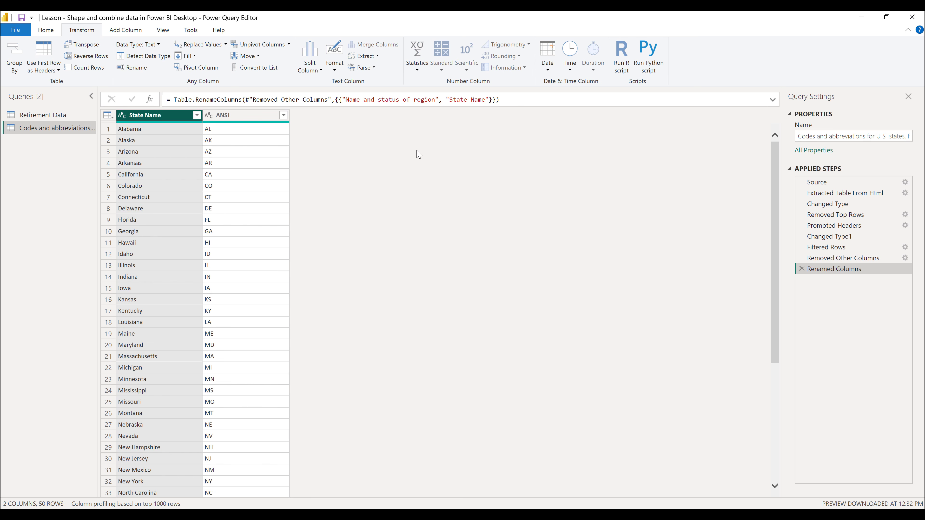
left_click(273, 119)
right_click(270, 120)
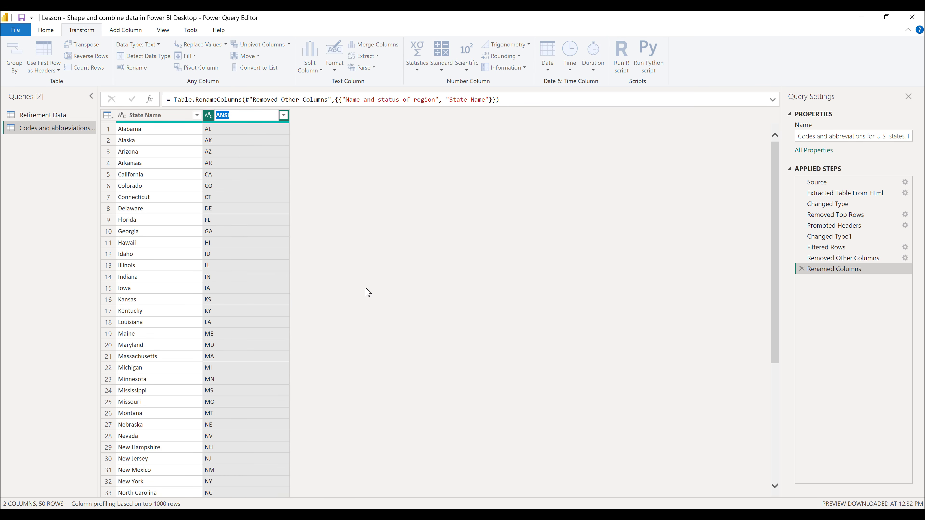
type("State Code")
key("Return")
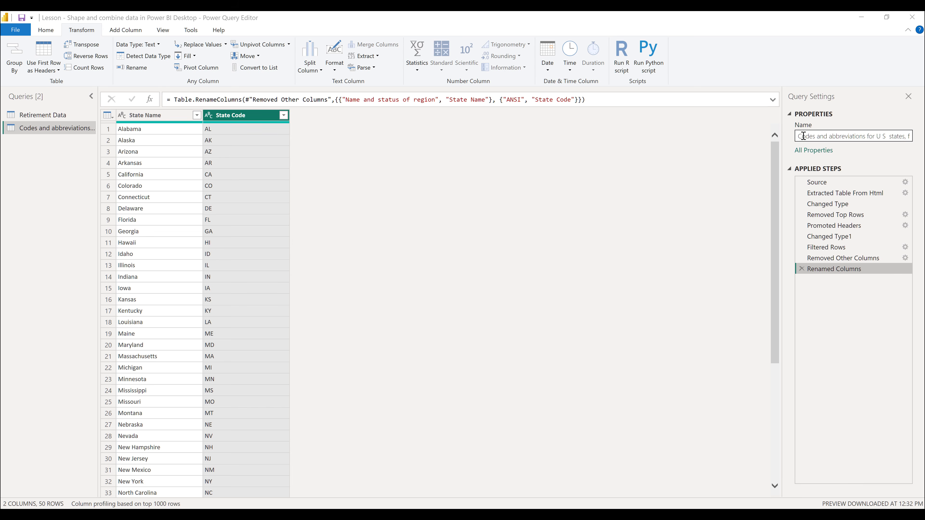
Rename the Codes and abbreviations query to State Code.
left_click(836, 137)
key("ctrl+a")
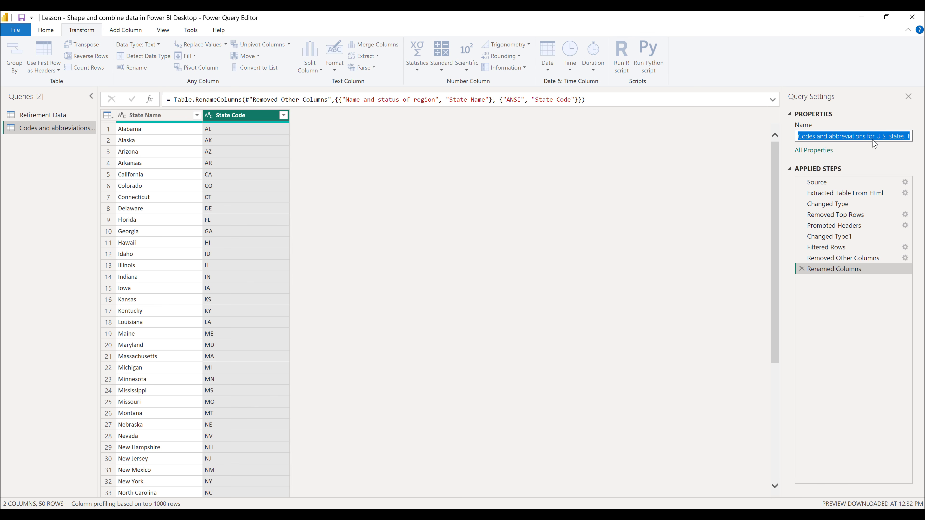
type("State Code")
key("Return")
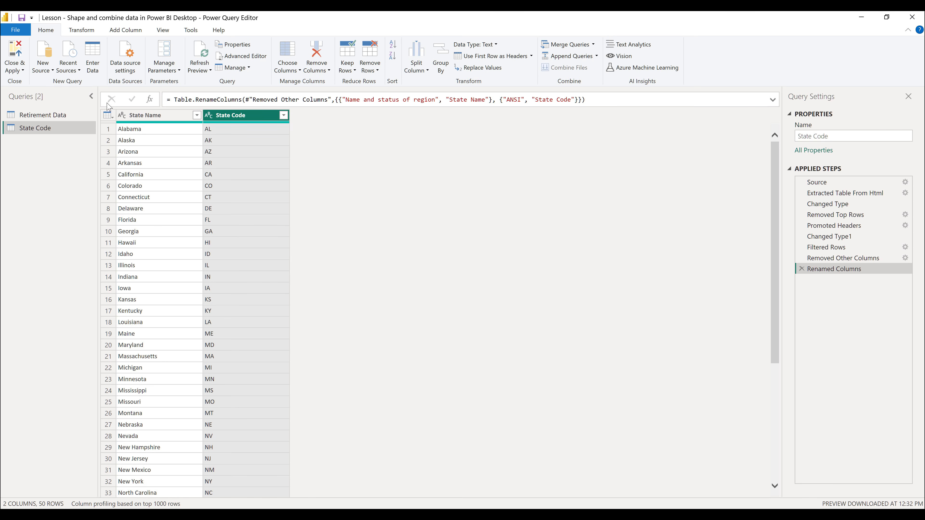
Merge the Retirement Data query with State Code, matching State to State Name with a Left Outer join.
left_click(75, 118)
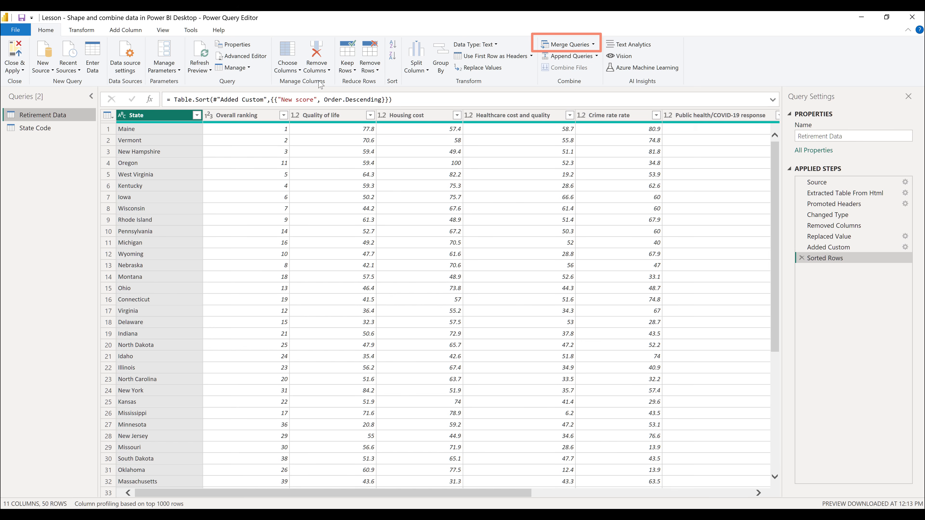
left_click(594, 45)
left_click(618, 57)
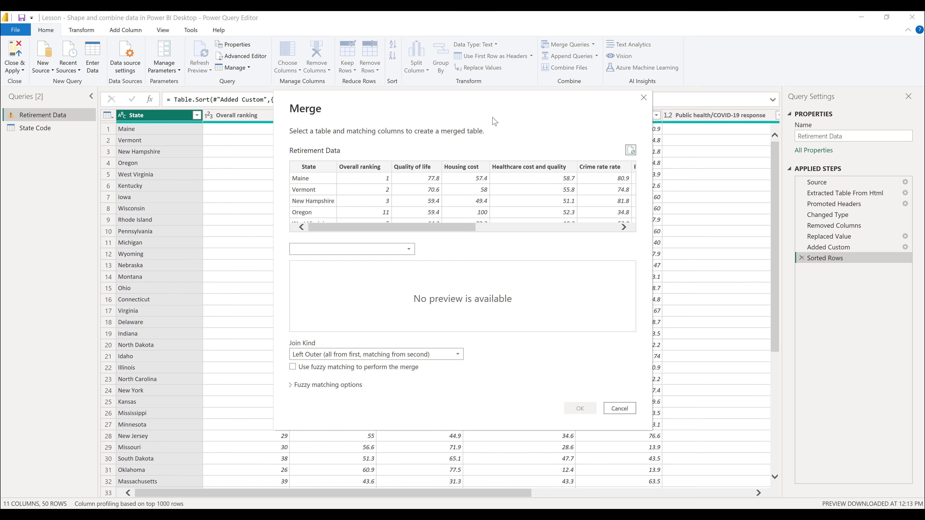
left_click(409, 246)
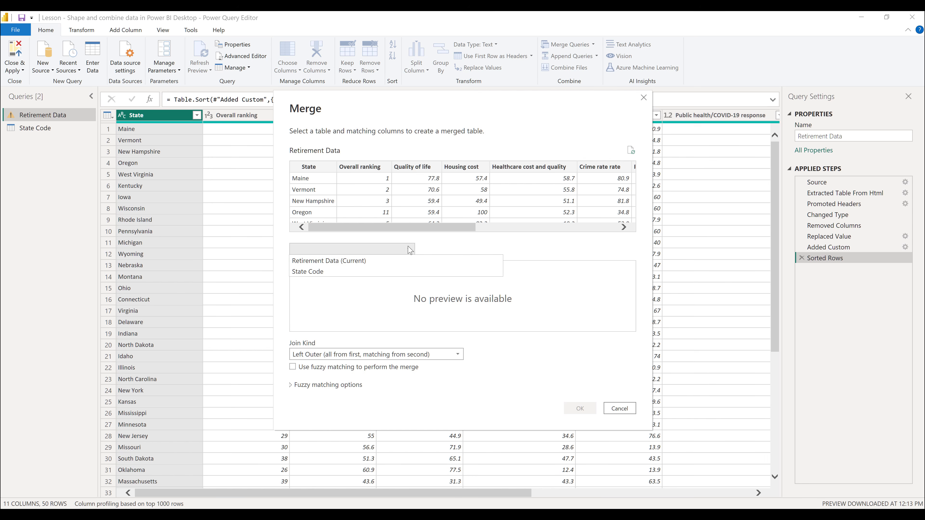
left_click(397, 275)
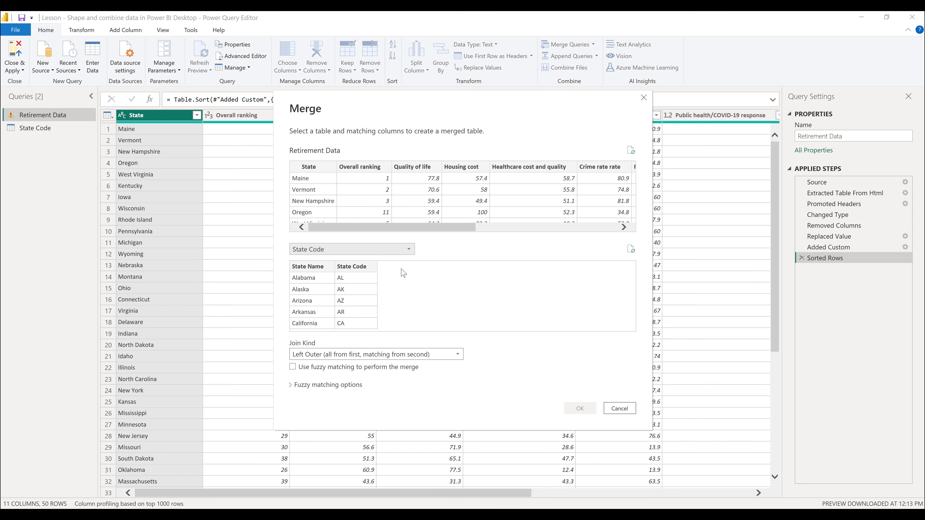
left_click(317, 167)
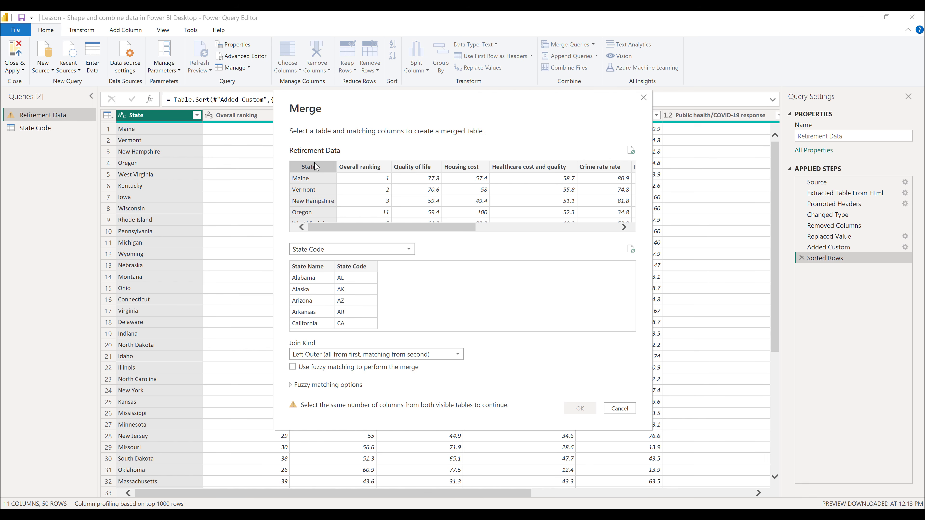
left_click(309, 269)
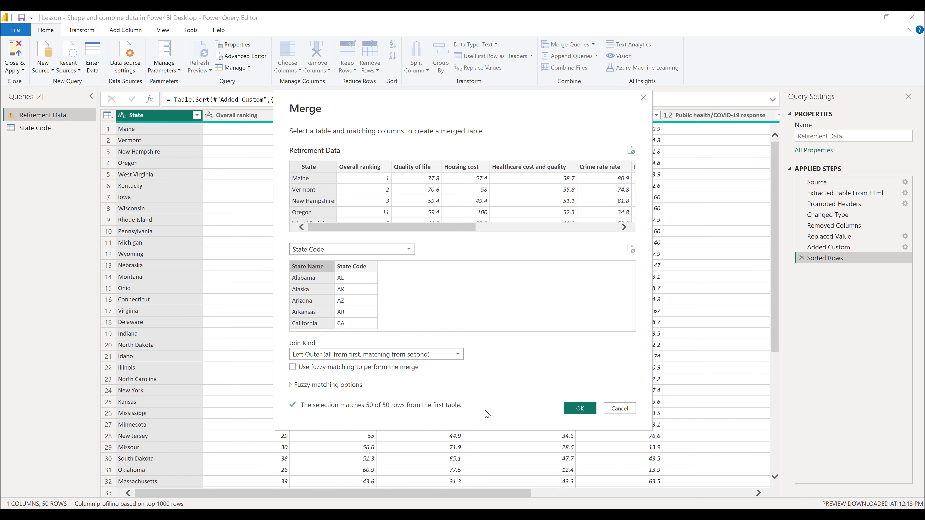
left_click(594, 415)
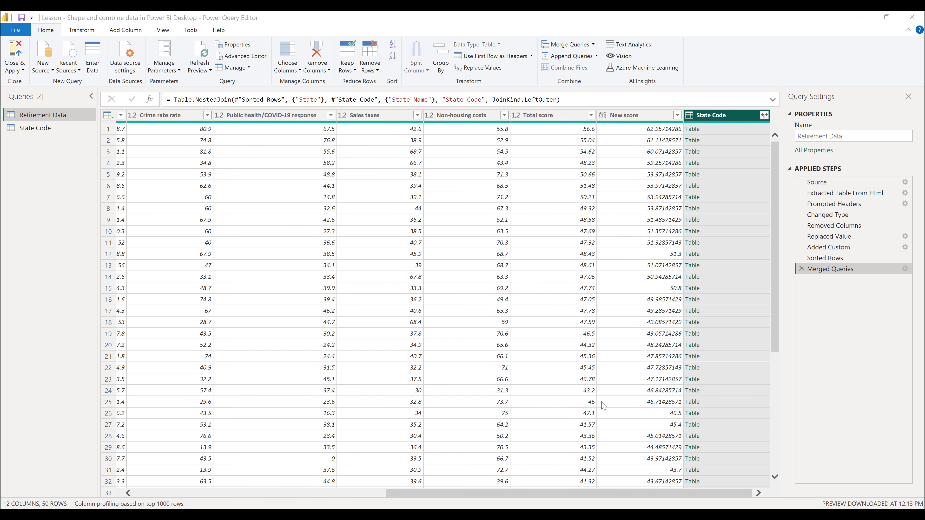
Expand the merged State Code table column to include only State Code, excluding State Name and keeping the original column name as prefix.
left_click(766, 116)
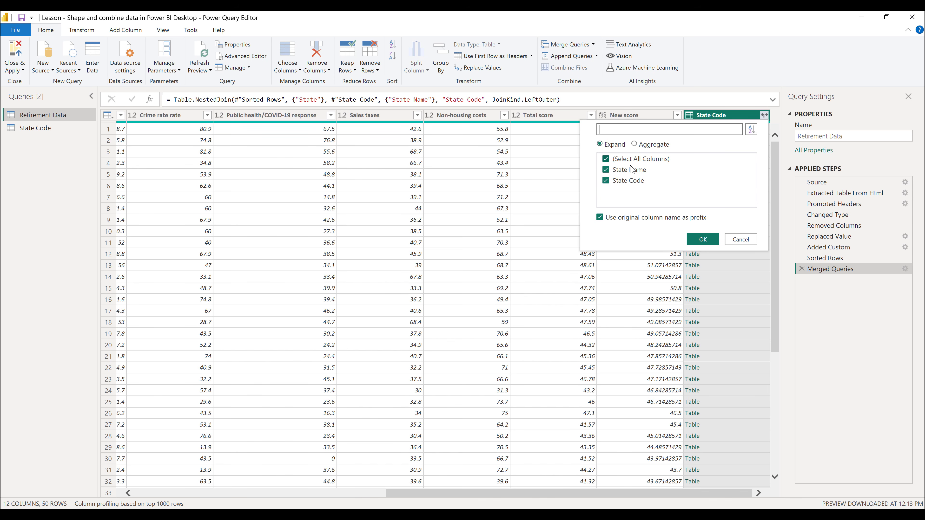
left_click(611, 170)
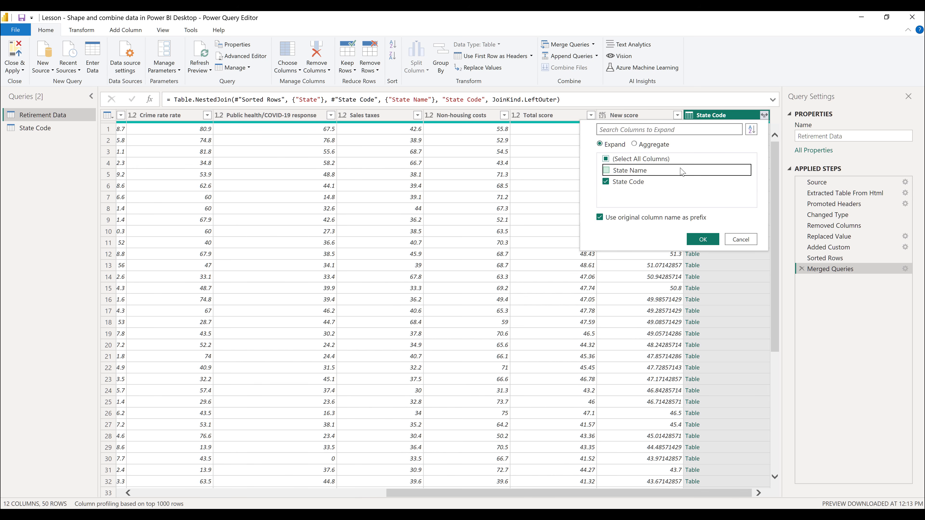
left_click(703, 240)
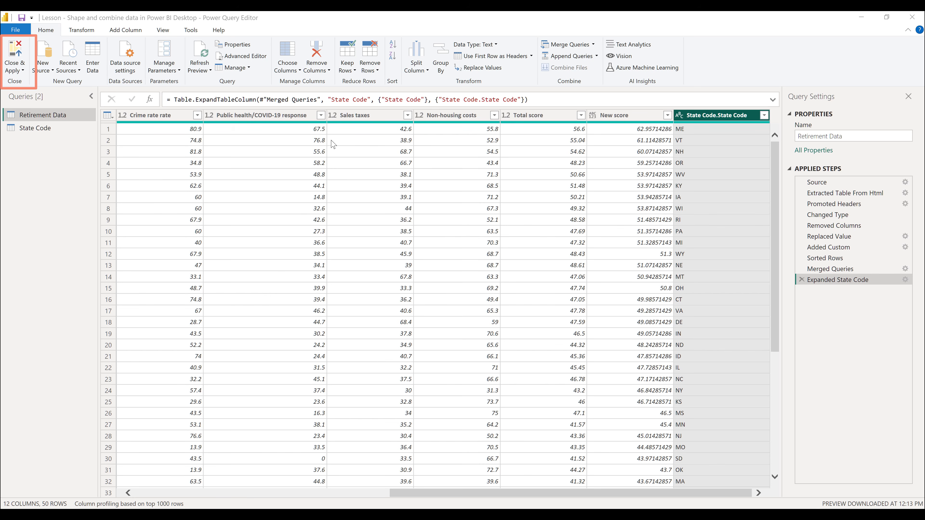
Apply the query changes, close Power Query Editor, and show the loaded Retirement Data table in Data view.
left_click(23, 71)
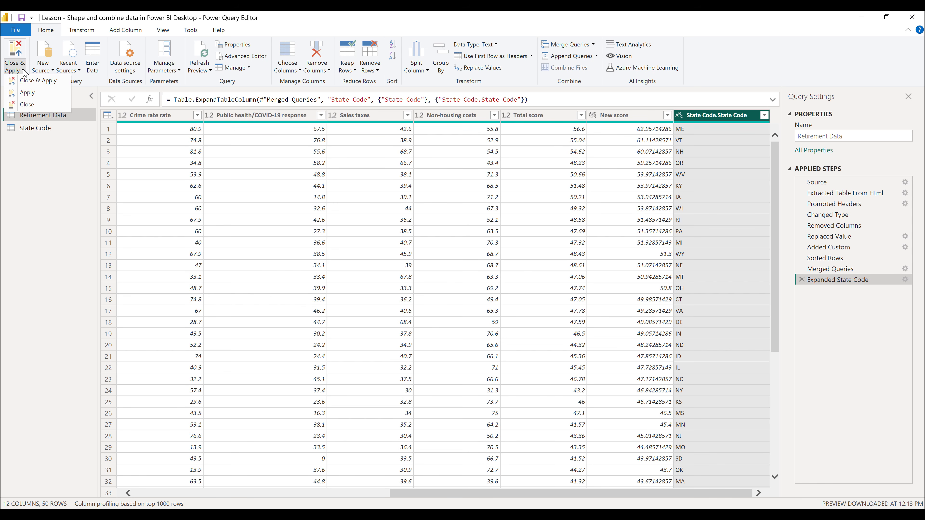
left_click(64, 82)
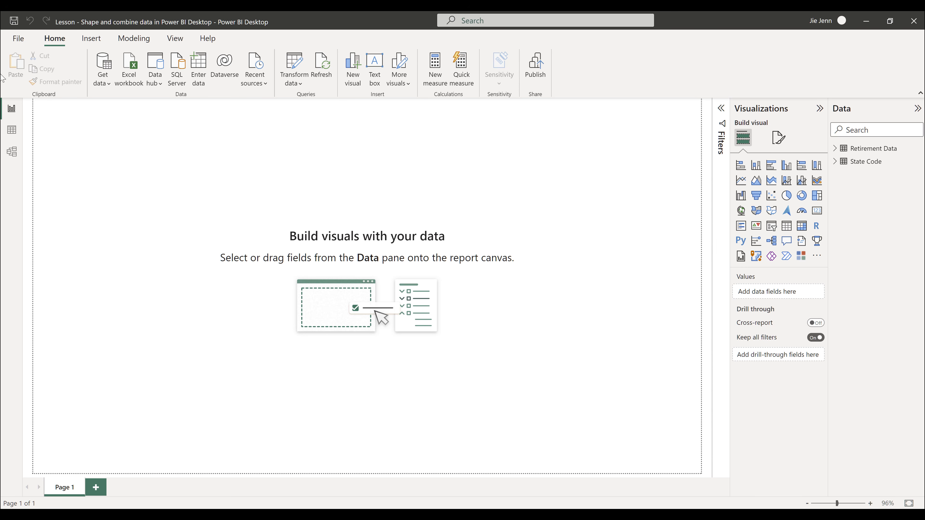
left_click(16, 138)
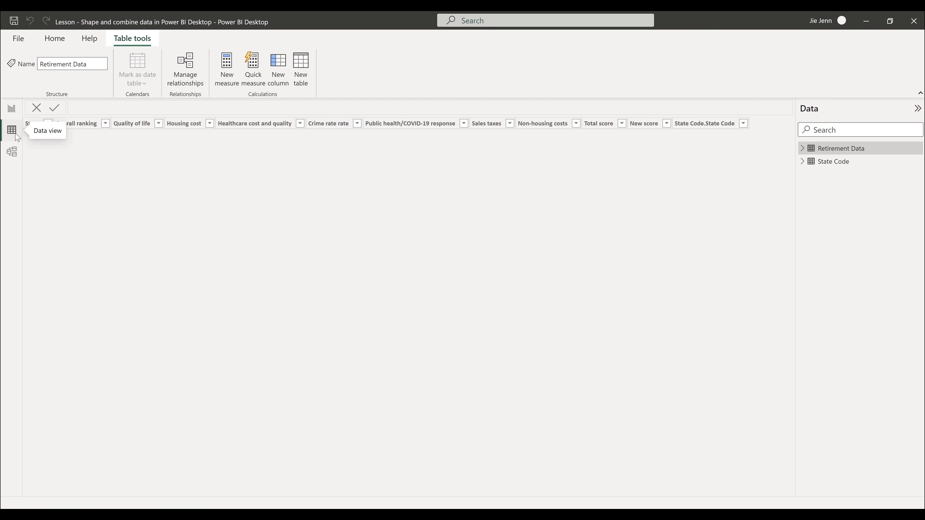